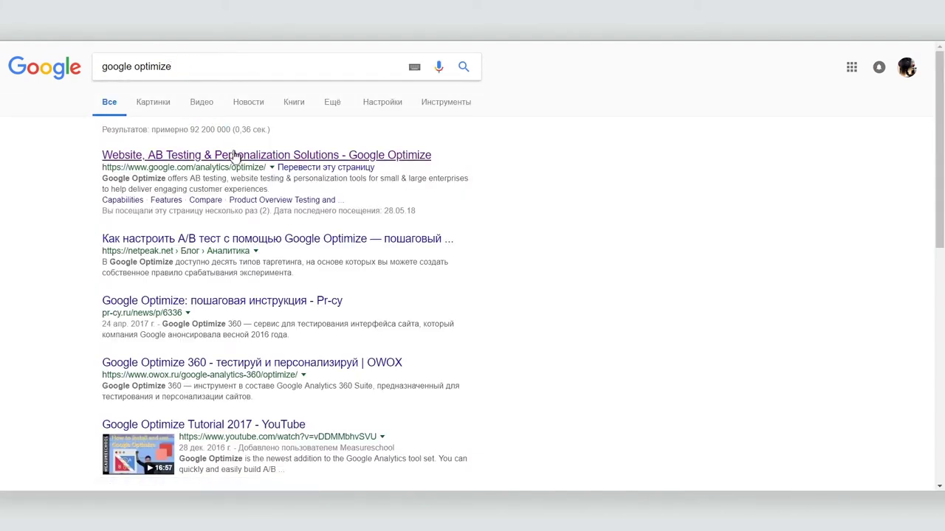
- Open the Google Optimize site from the search results and sign in to the Optimize service
{"action": "left_click", "coordinate": [234, 155]}
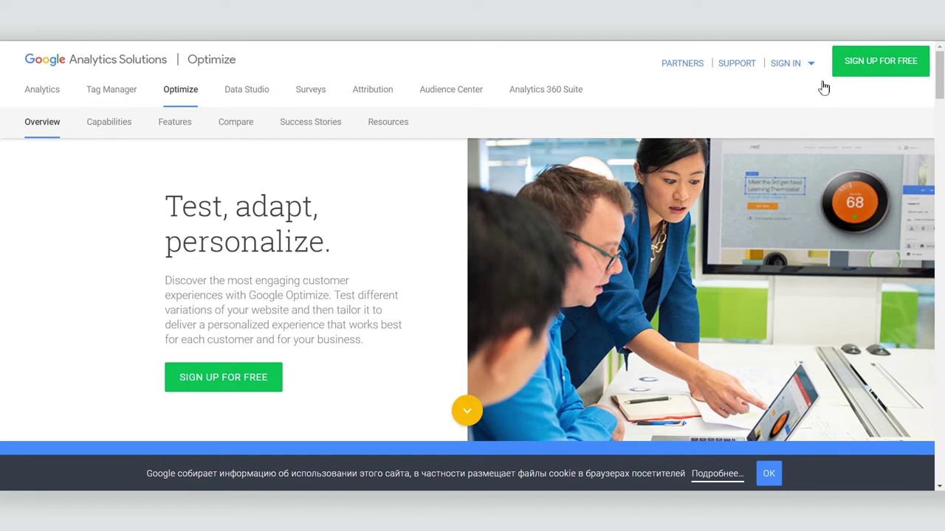
{"action": "left_click", "coordinate": [799, 62]}
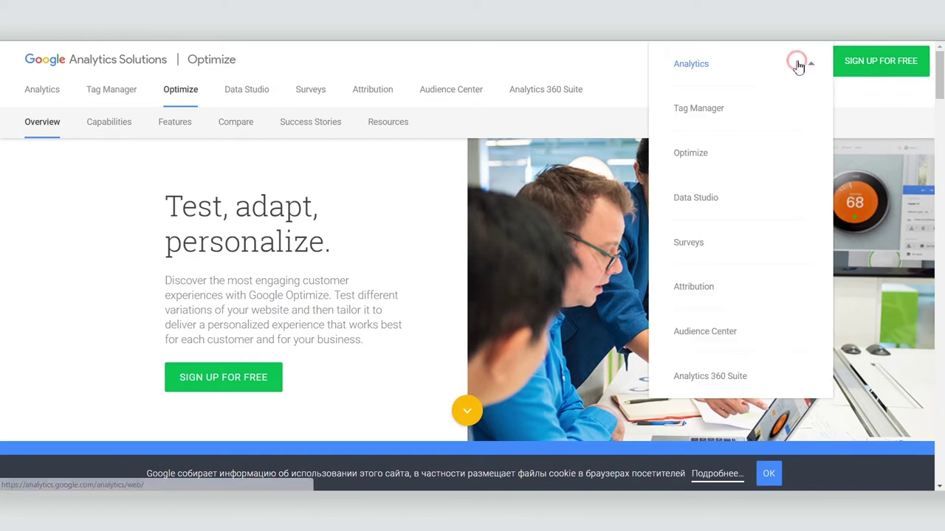
{"action": "left_click", "coordinate": [698, 156]}
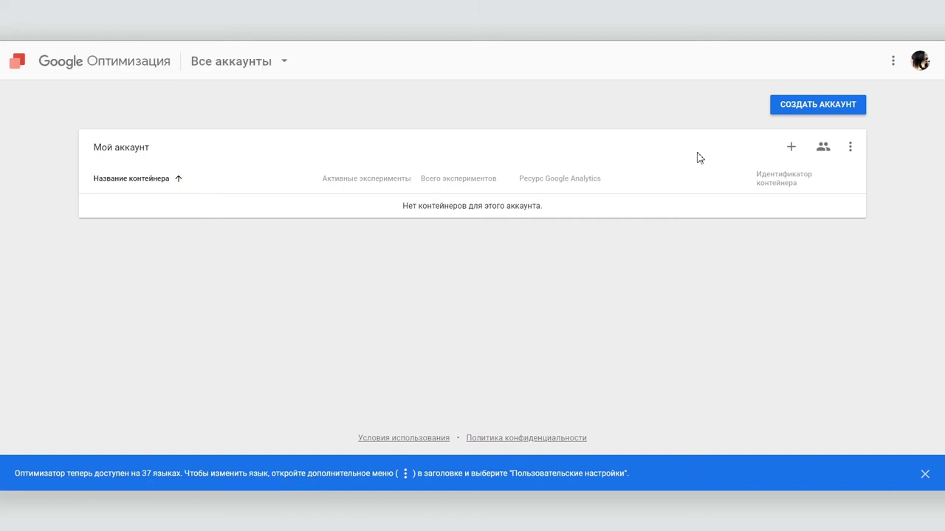
- Create an account named Suelta, accept the terms of use and GDPR data terms, and continue to container setup
{"action": "left_click", "coordinate": [818, 104]}
{"action": "type", "text": "S"}
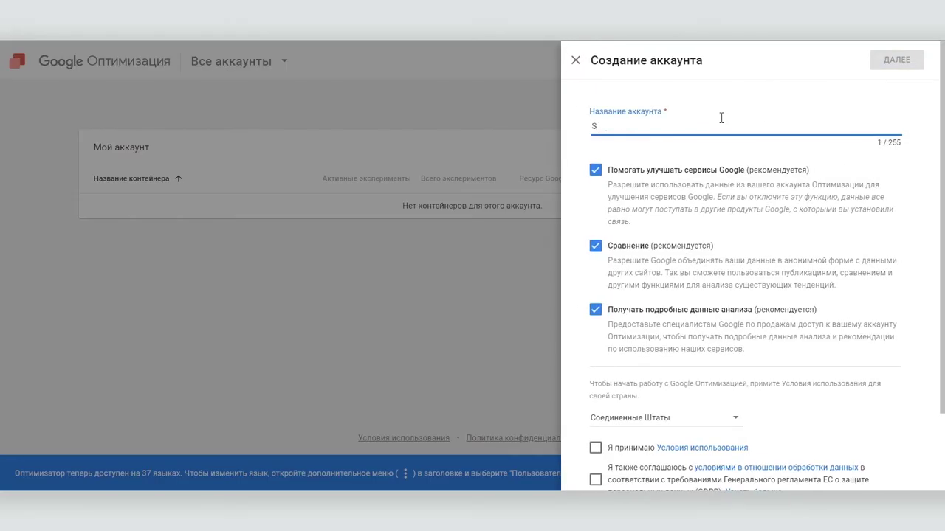
{"action": "scroll", "coordinate": [664, 258], "scroll_direction": "down", "scroll_amount": 1}
{"action": "left_click", "coordinate": [595, 352]}
{"action": "left_click", "coordinate": [595, 383]}
{"action": "scroll", "coordinate": [595, 369], "scroll_direction": "down", "scroll_amount": 1}
{"action": "left_click", "coordinate": [597, 375]}
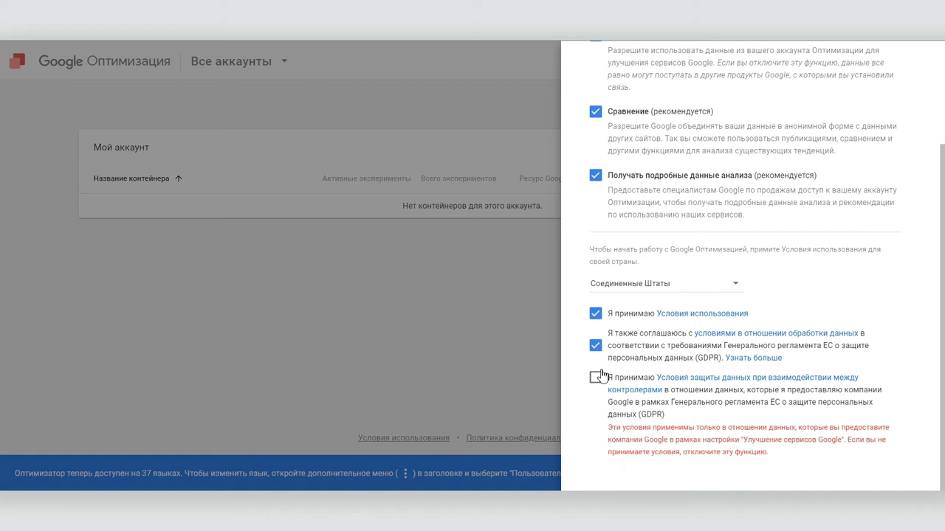
{"action": "scroll", "coordinate": [594, 295], "scroll_direction": "up", "scroll_amount": 3}
{"action": "left_click", "coordinate": [595, 176]}
{"action": "left_click", "coordinate": [891, 63]}
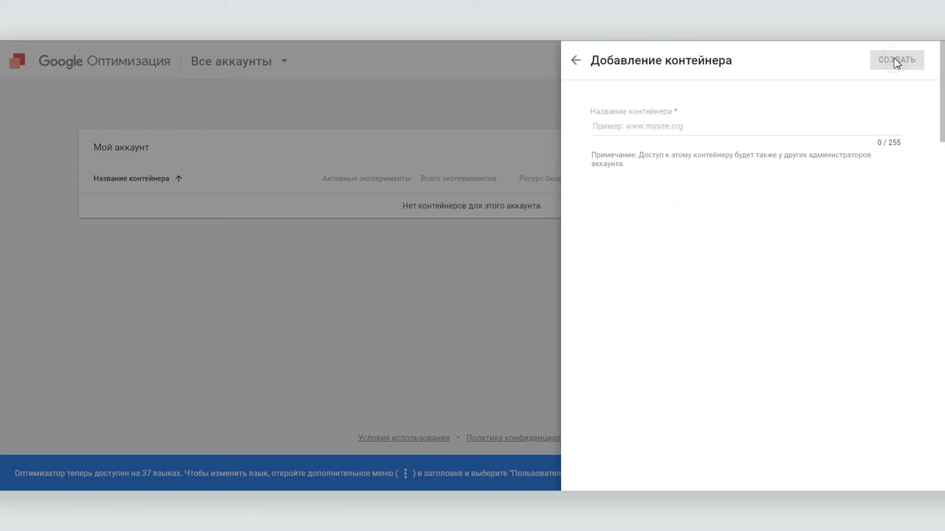
- Create a container named Suelta.ru in the new account and return to the account list
{"action": "left_click", "coordinate": [714, 127]}
{"action": "type", "text": "Suelta.ru"}
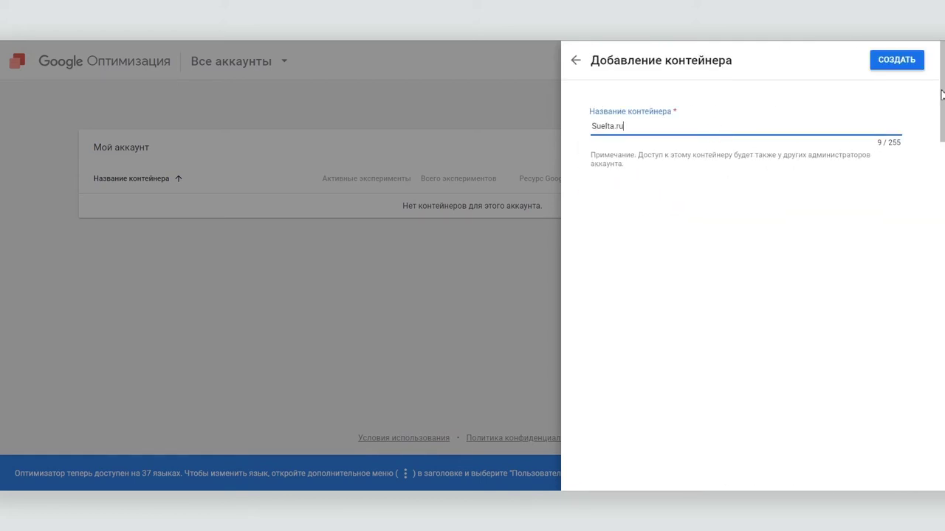
{"action": "left_click", "coordinate": [893, 61]}
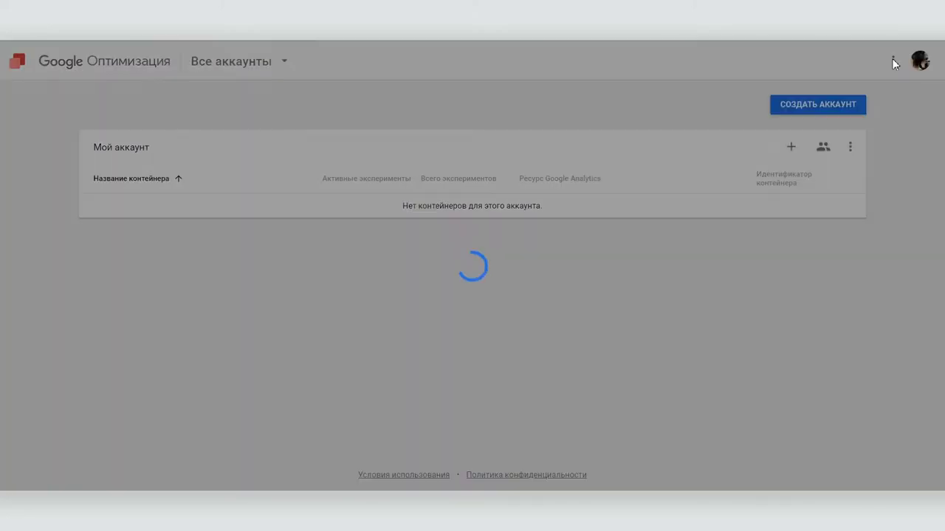
{"action": "left_click", "coordinate": [10, 62]}
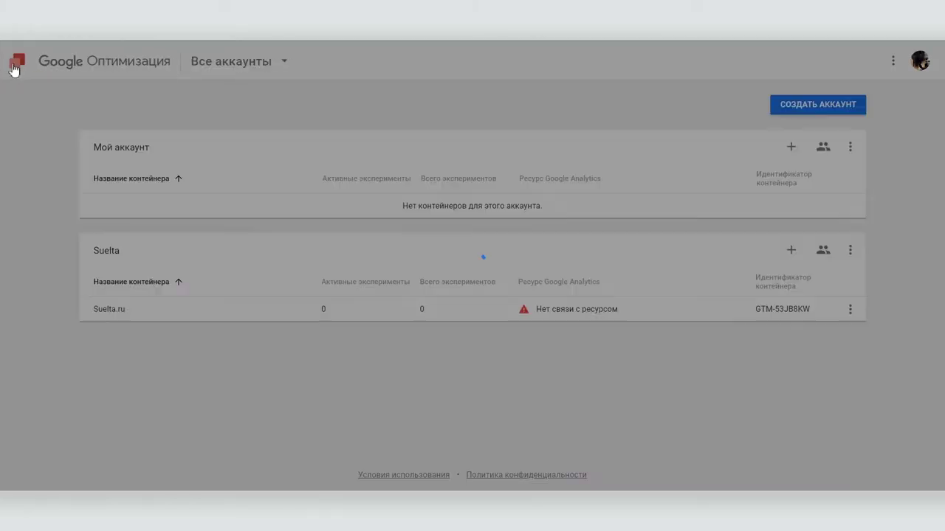
- Look over the Suelta account's container creation form and its user list, then return to the account list
{"action": "left_click", "coordinate": [792, 250]}
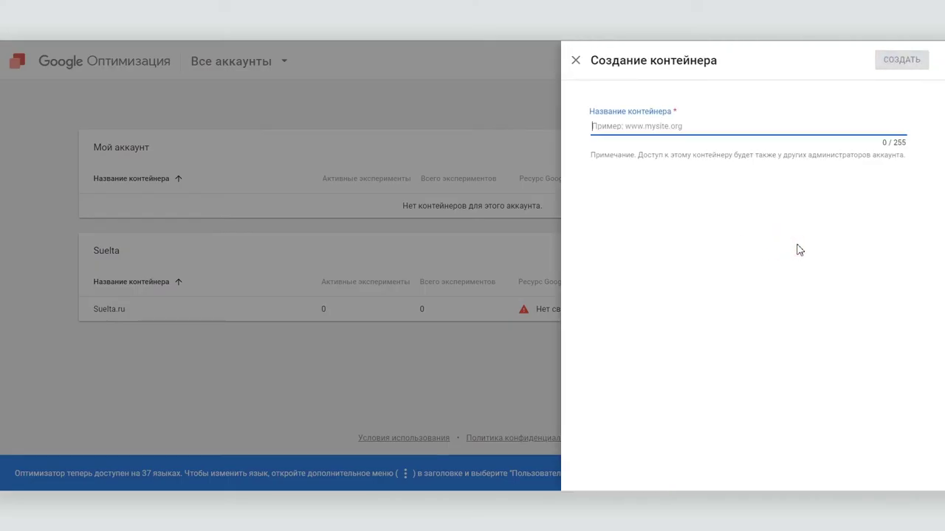
{"action": "left_click", "coordinate": [577, 60]}
{"action": "left_click", "coordinate": [821, 249]}
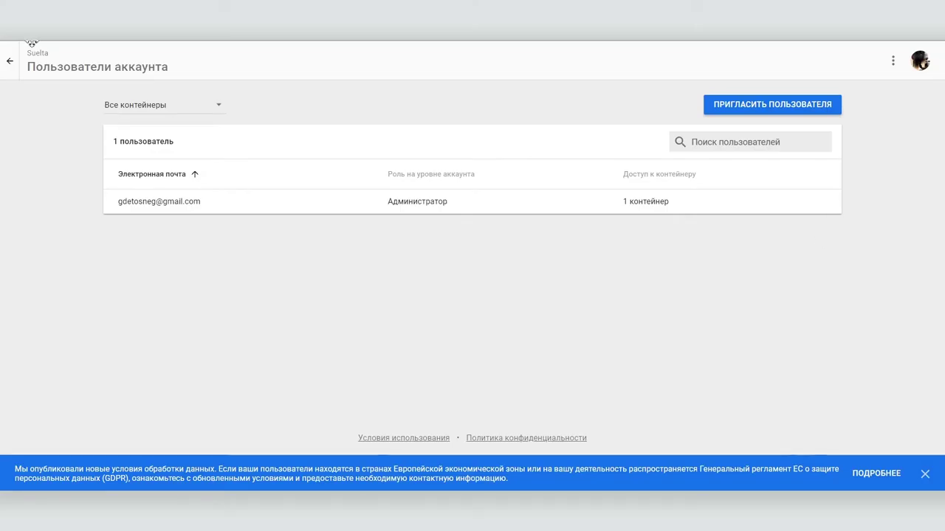
{"action": "left_click", "coordinate": [10, 62]}
- Open the Suelta.ru container and review the checklist items on creating an experiment, linking Google Analytics and launching
{"action": "left_click", "coordinate": [543, 309]}
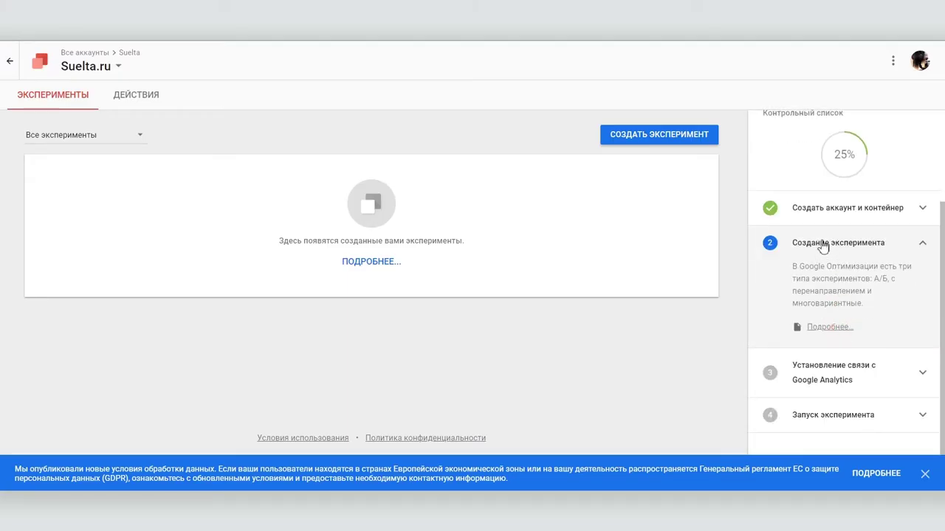
{"action": "left_click", "coordinate": [823, 247]}
{"action": "left_click", "coordinate": [833, 380]}
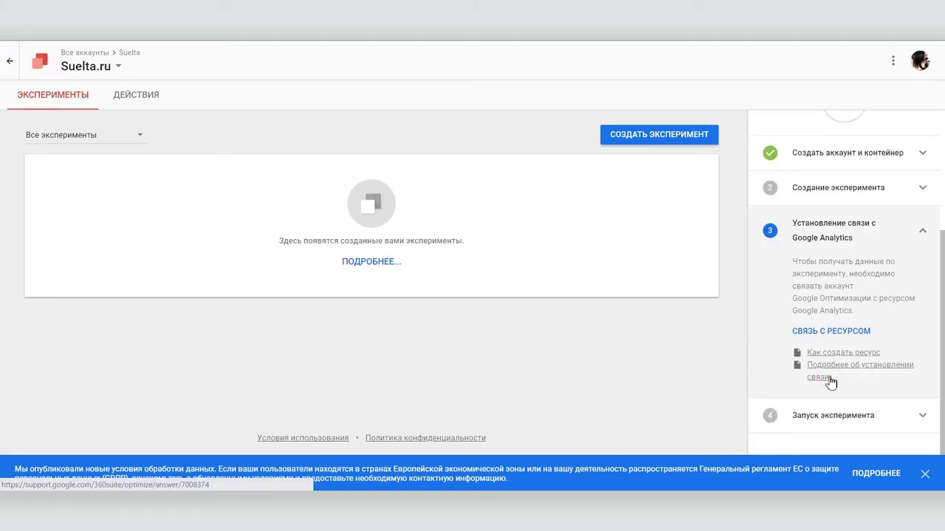
{"action": "left_click", "coordinate": [823, 228]}
{"action": "left_click", "coordinate": [826, 419]}
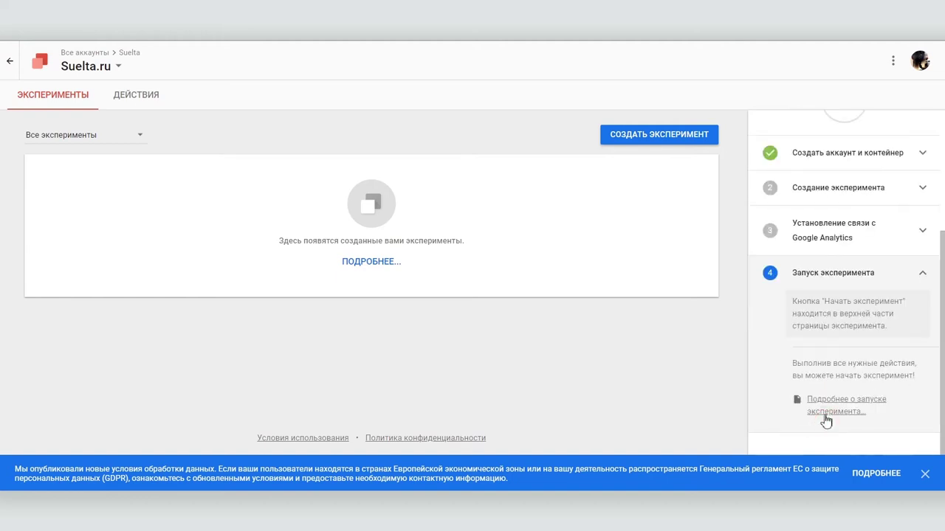
{"action": "left_click", "coordinate": [825, 272]}
{"action": "left_click", "coordinate": [663, 136]}
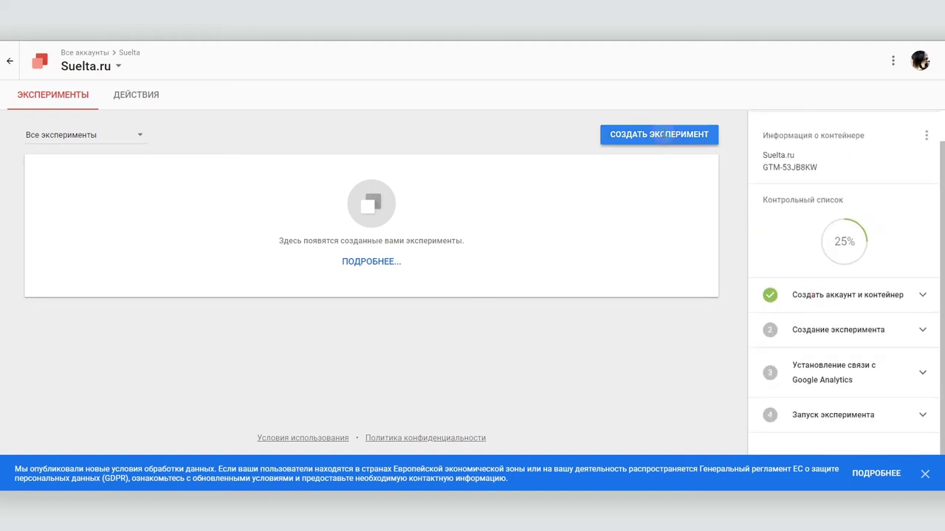
{"action": "type", "text": "Цвет заголовка"}
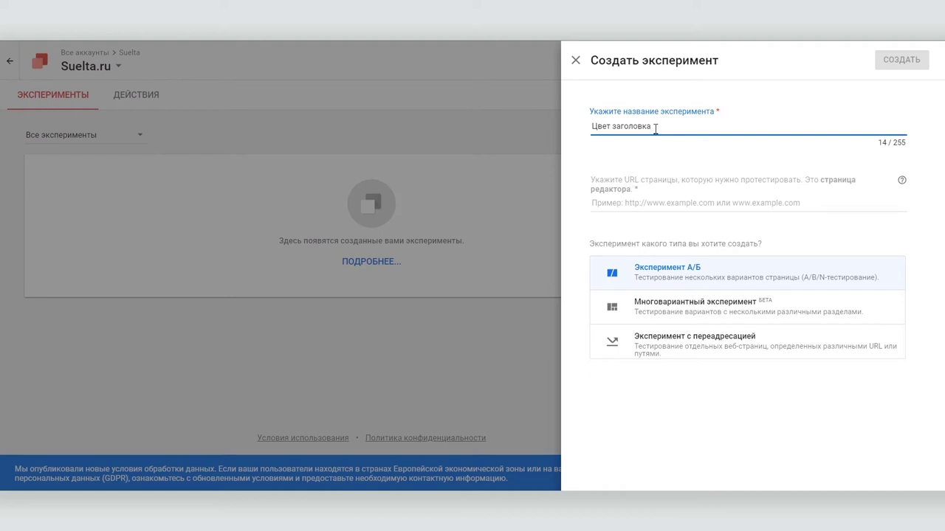
{"action": "left_click", "coordinate": [614, 207]}
{"action": "type", "text": "https:"}
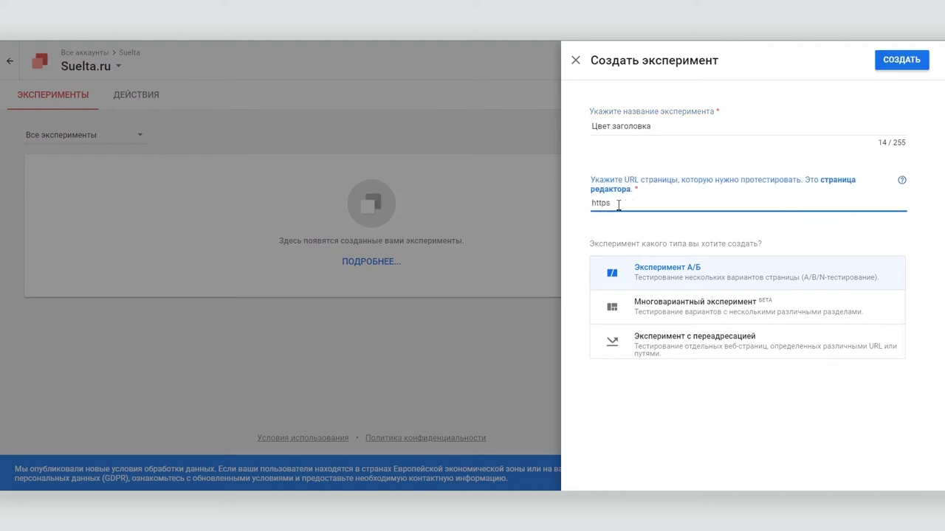
{"action": "type", "text": "//suelta.ru"}
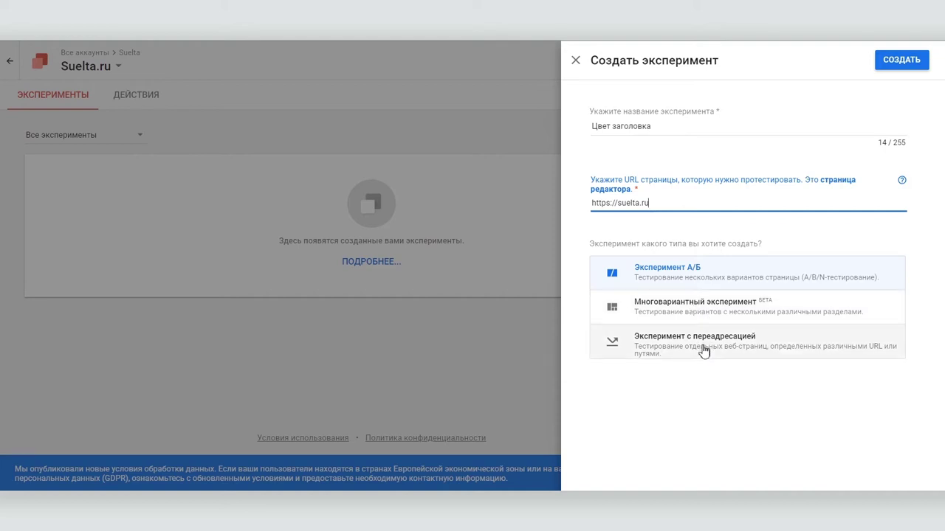
{"action": "left_click", "coordinate": [897, 62]}
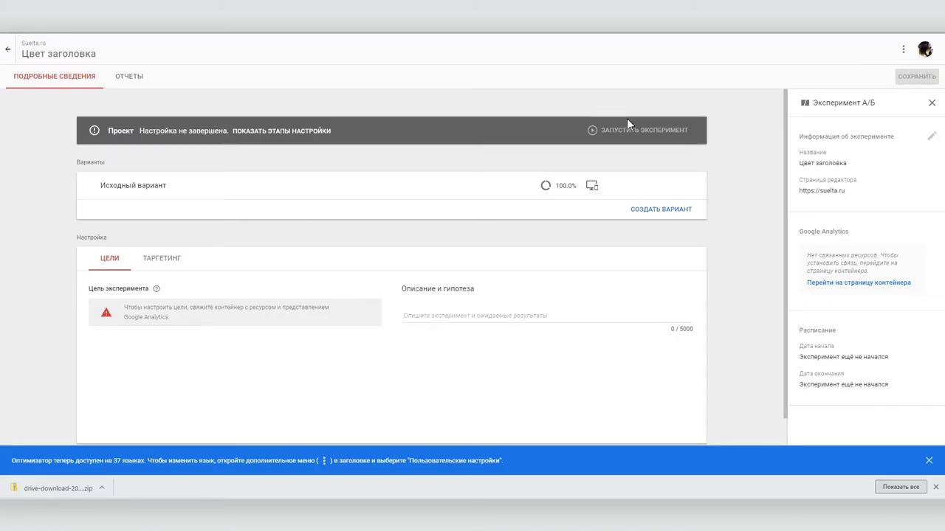
- Add a variant named "Вариант 1" to the experiment
{"action": "left_click", "coordinate": [631, 212]}
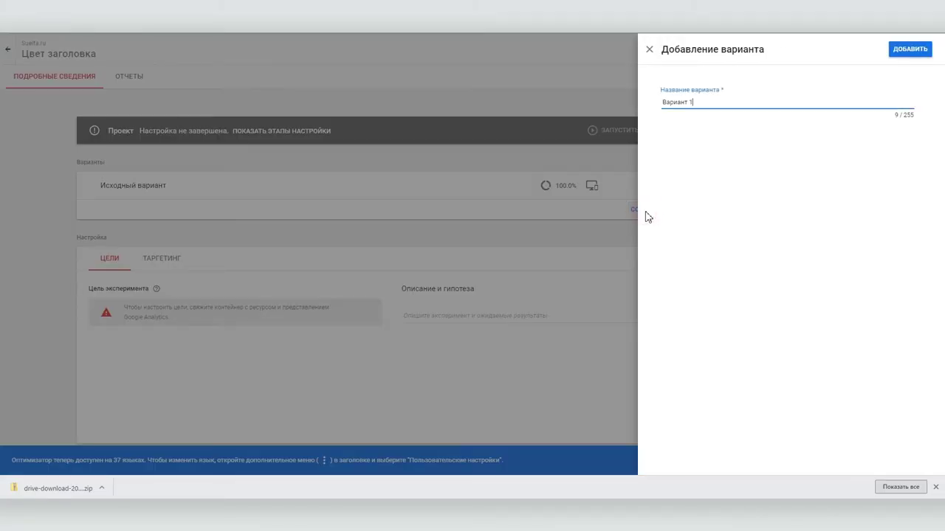
{"action": "left_click", "coordinate": [912, 52]}
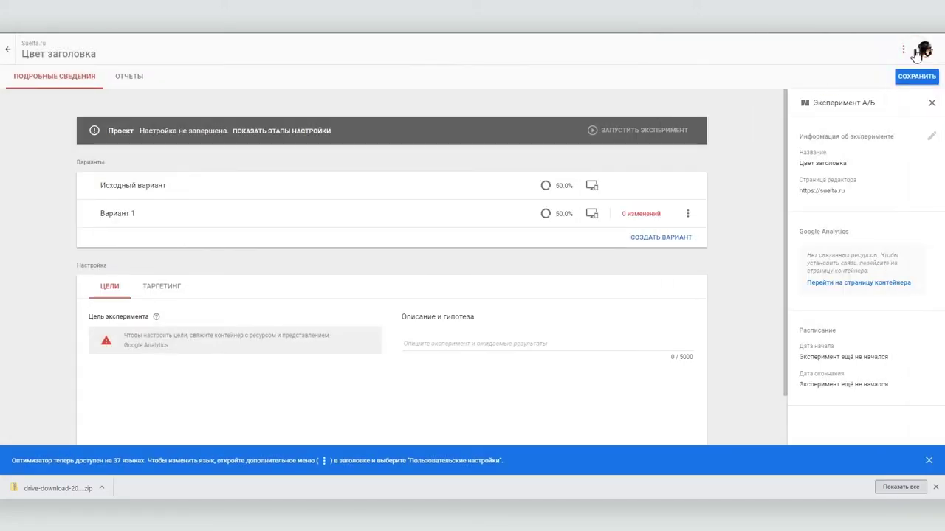
- Open "Вариант 1" for visual editing, re-enabling the Google Optimize Chrome extension when required
{"action": "left_click", "coordinate": [130, 217]}
{"action": "left_click", "coordinate": [468, 275]}
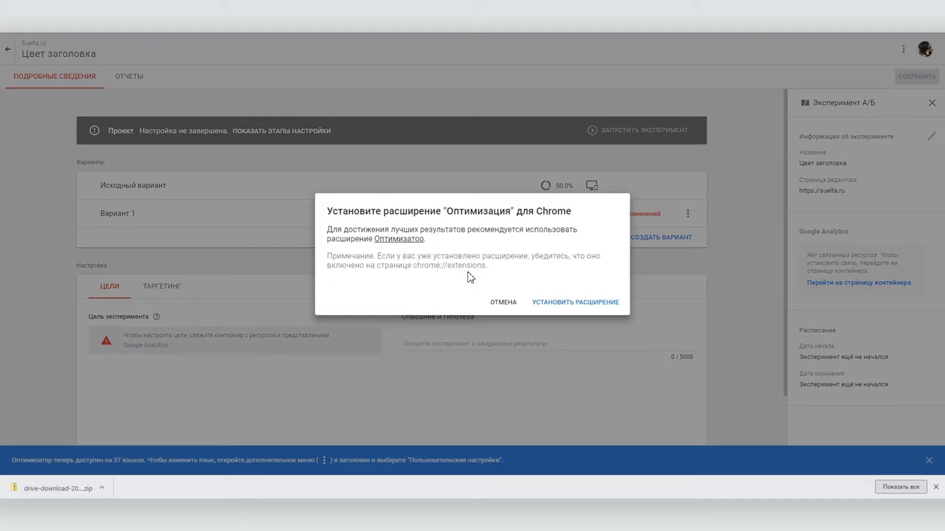
{"action": "left_click", "coordinate": [554, 302]}
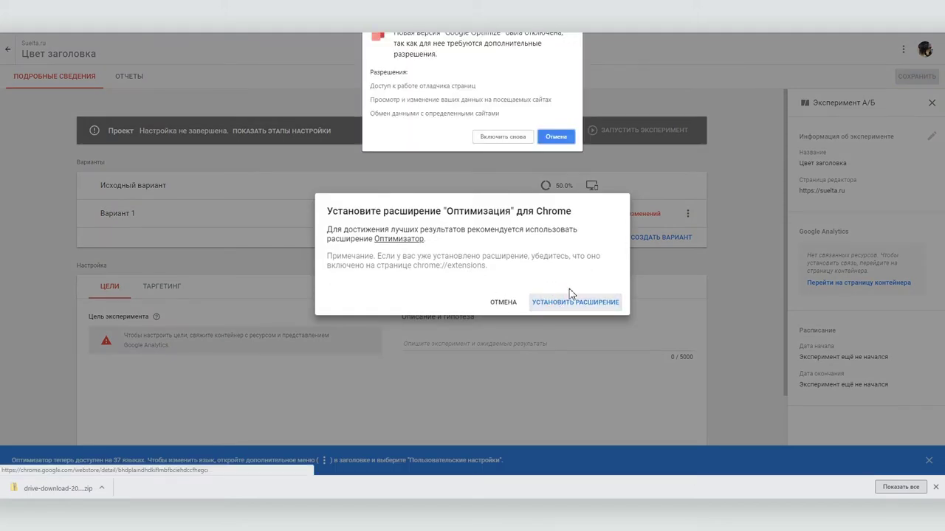
{"action": "left_click", "coordinate": [504, 136]}
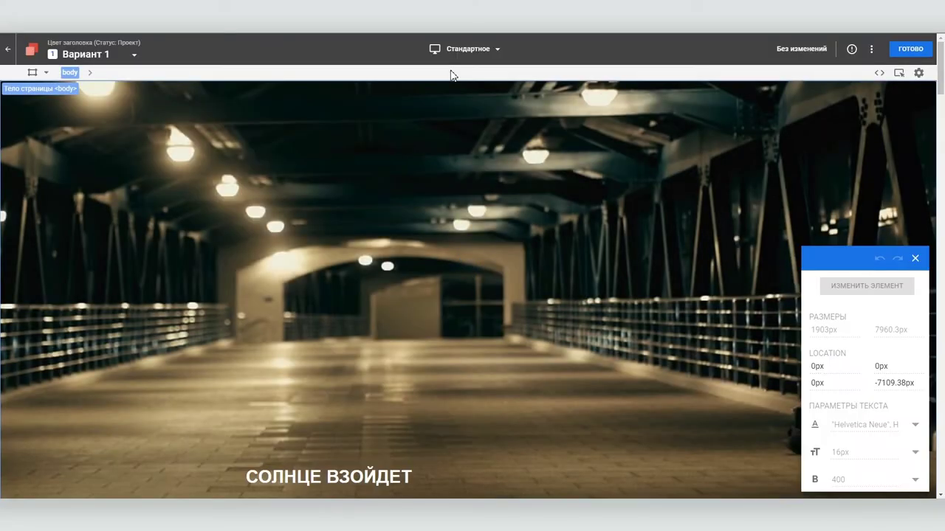
- Widen the links in the site's navigation menu to space them out, making the "Я" link 199px wide
{"action": "left_click", "coordinate": [496, 245]}
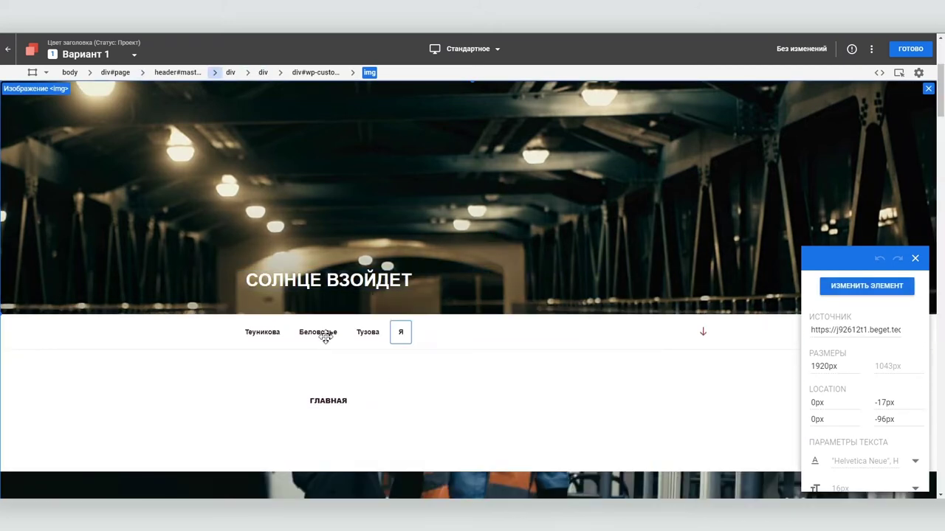
{"action": "left_click", "coordinate": [400, 333]}
{"action": "mouse_move", "coordinate": [403, 331]}
{"action": "left_mouse_down"}
{"action": "mouse_move", "coordinate": [365, 338]}
{"action": "mouse_move", "coordinate": [389, 331]}
{"action": "left_mouse_up"}
{"action": "left_click", "coordinate": [341, 334]}
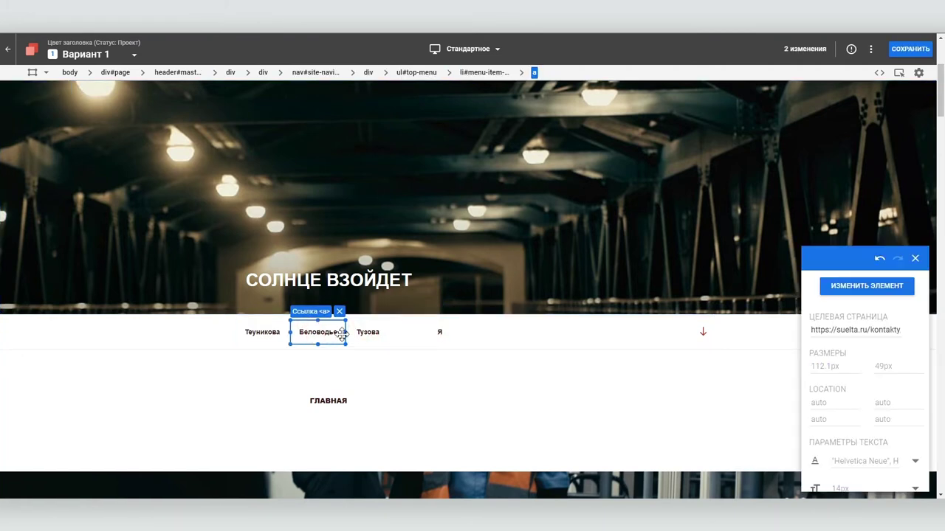
{"action": "left_click", "coordinate": [262, 332]}
{"action": "left_click", "coordinate": [487, 332]}
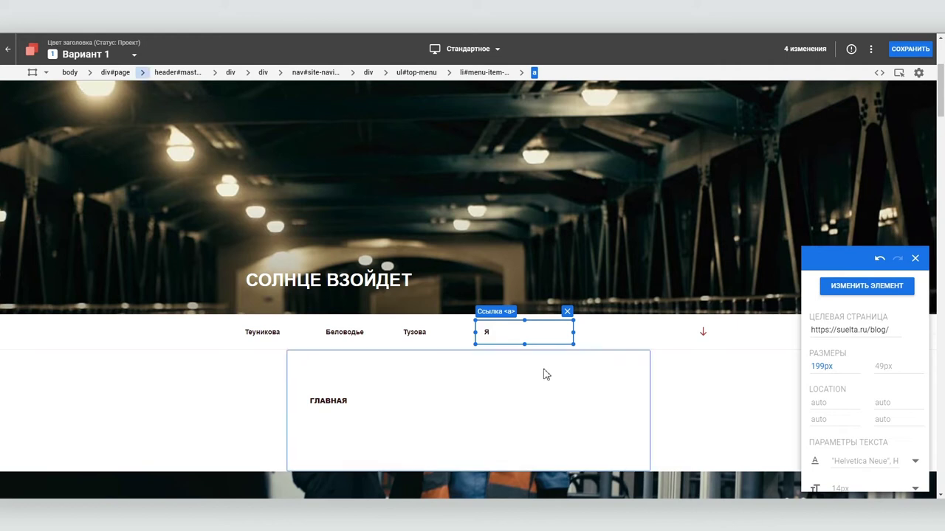
- Set the "Я" link's font size to 20px and its text colour to red, rgb(209, 17, 17)
{"action": "scroll", "coordinate": [891, 398], "scroll_direction": "down", "scroll_amount": 3}
{"action": "left_click", "coordinate": [915, 389]}
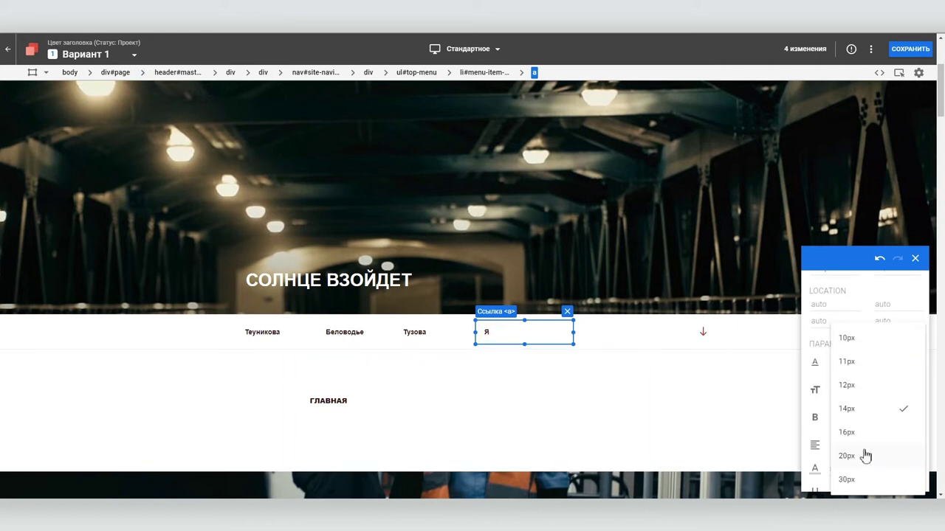
{"action": "left_click", "coordinate": [857, 458]}
{"action": "left_click", "coordinate": [905, 465]}
{"action": "left_click_drag", "start_coordinate": [843, 389], "coordinate": [887, 393]}
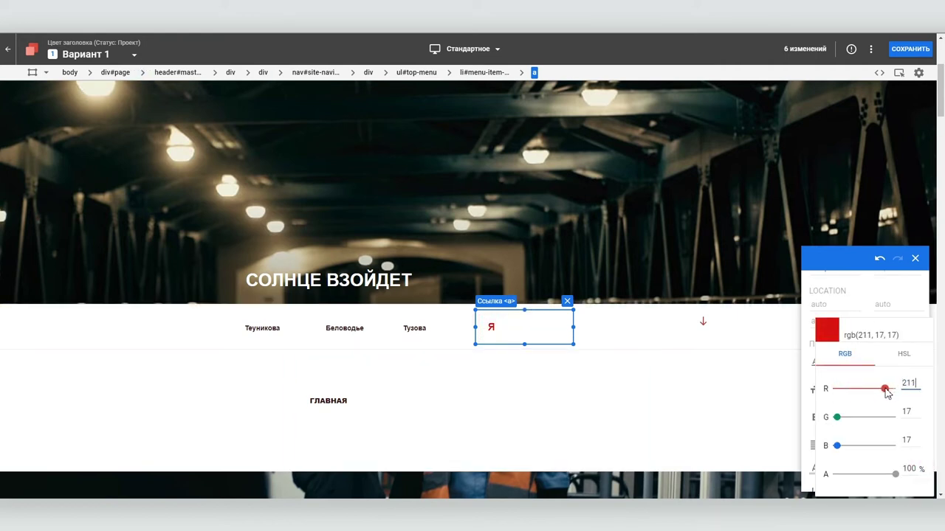
{"action": "left_click", "coordinate": [915, 258]}
{"action": "left_click", "coordinate": [660, 386]}
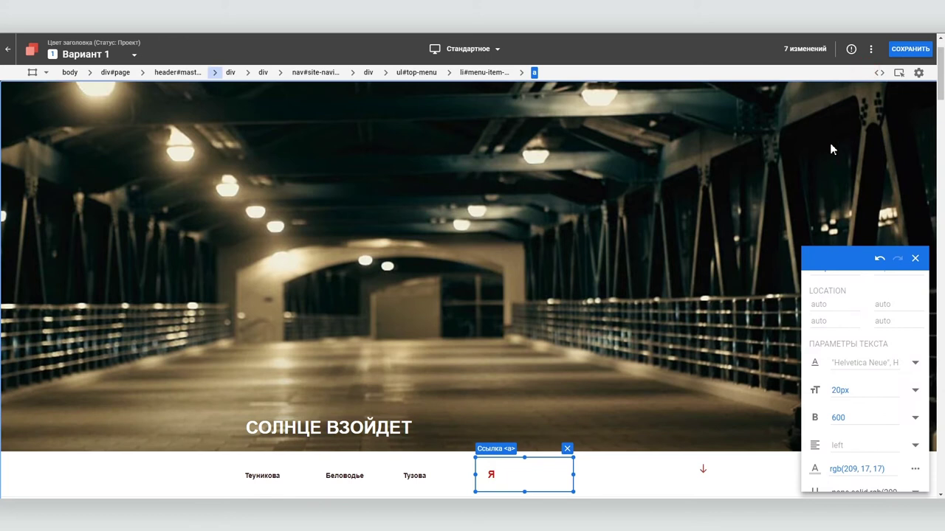
- Set the "Я" link's font weight to 800 and font size to 30px, and close the element's style editor
{"action": "key", "text": "BackSpace"}
{"action": "type", "text": "8"}
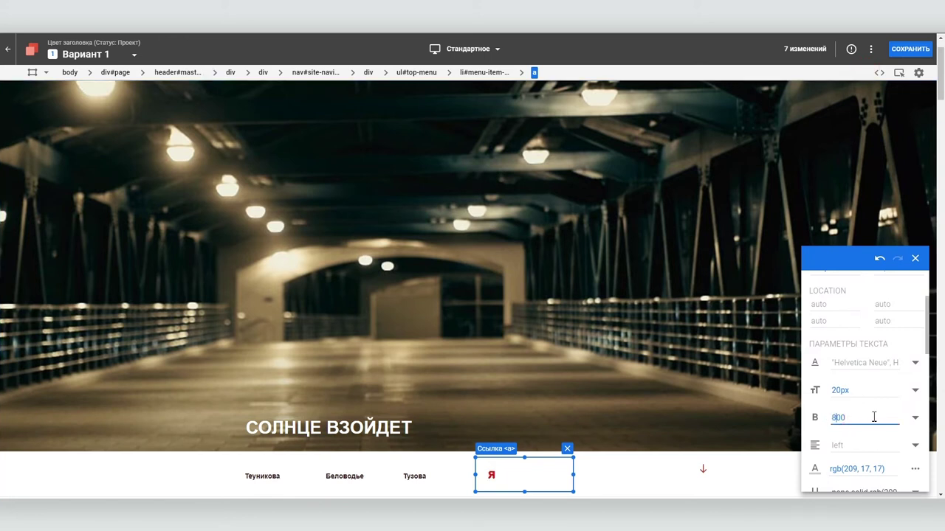
{"action": "left_click", "coordinate": [915, 391]}
{"action": "left_click", "coordinate": [907, 394]}
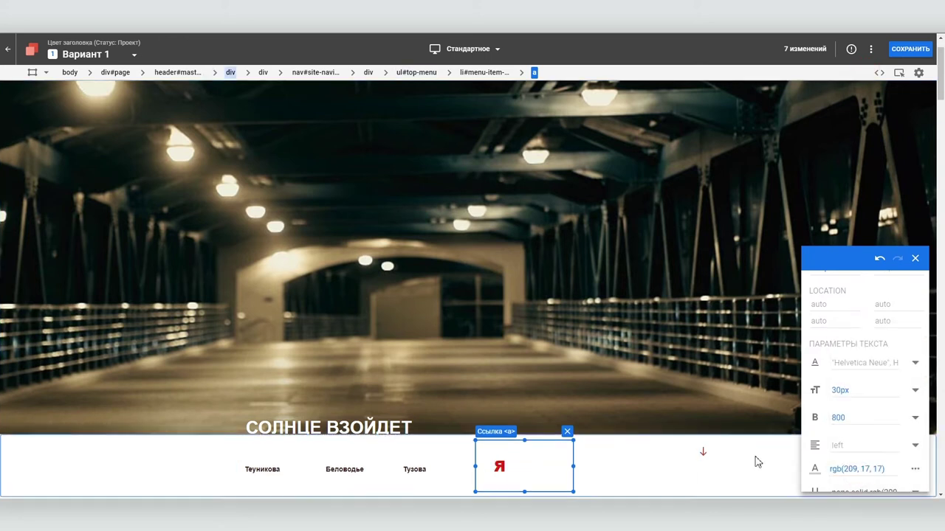
{"action": "left_click", "coordinate": [915, 259]}
- Save the changes to "Вариант 1" and finish editing to return to the experiment details
{"action": "scroll", "coordinate": [638, 281], "scroll_direction": "up", "scroll_amount": 5}
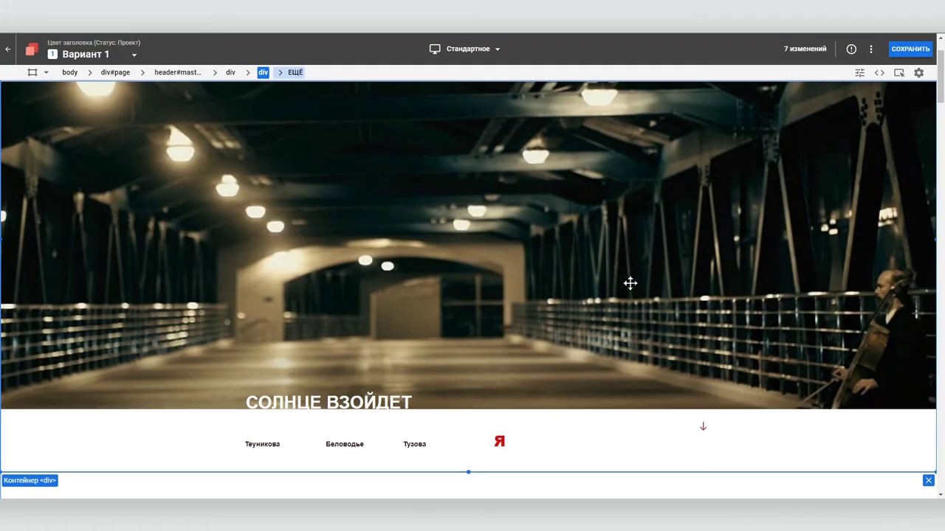
{"action": "left_click", "coordinate": [900, 50]}
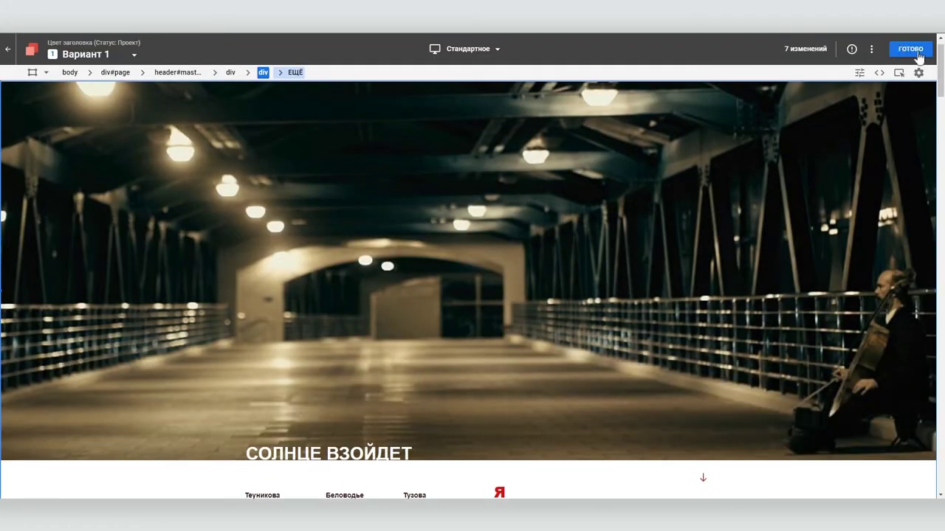
{"action": "left_click", "coordinate": [914, 50]}
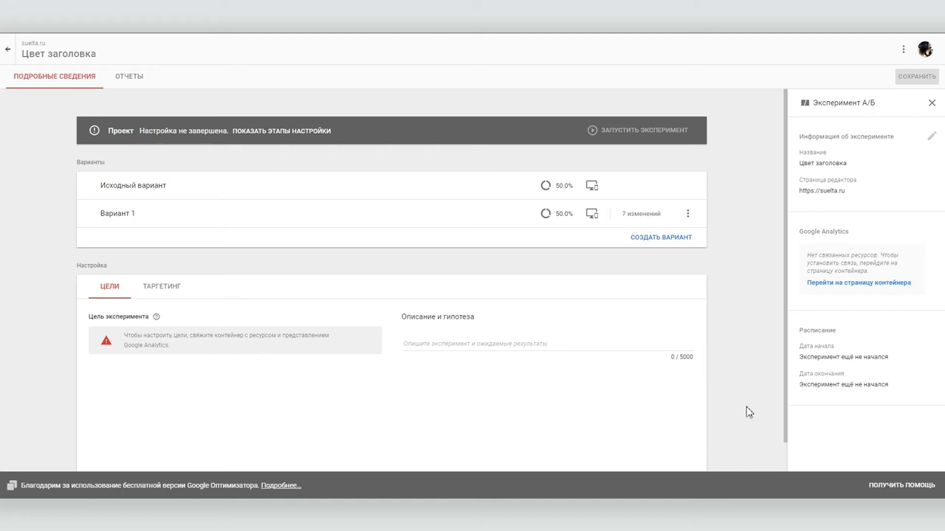
- Link the container to the suelta.ru Google Analytics property with the view "Все данные по веб-сайту"
{"action": "left_click", "coordinate": [861, 285]}
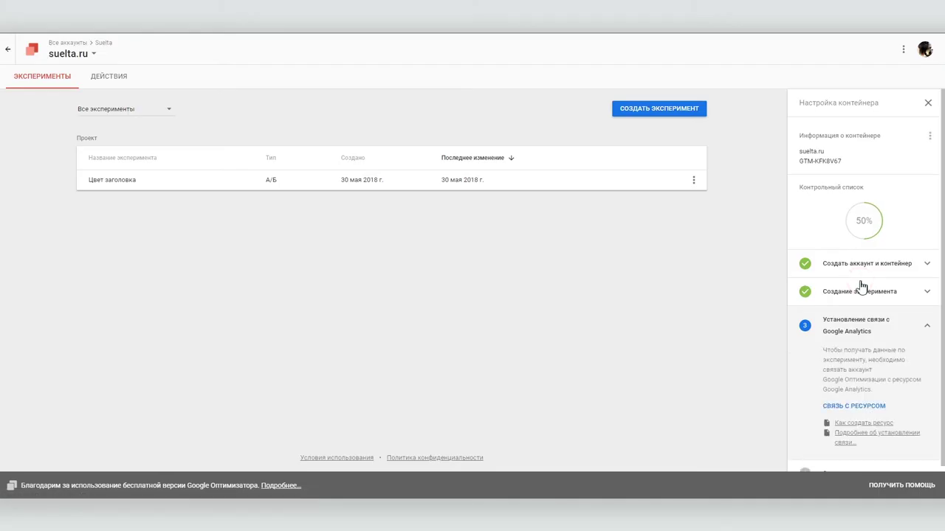
{"action": "left_click", "coordinate": [840, 405]}
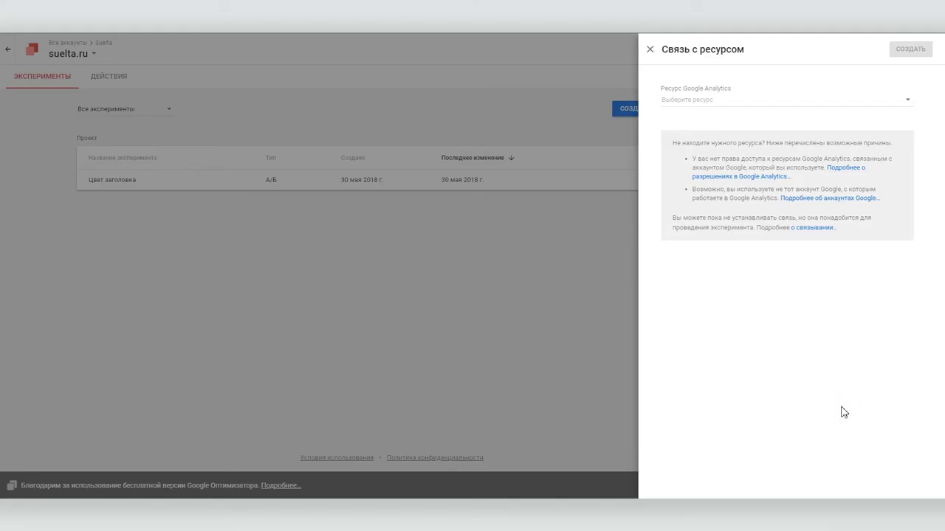
{"action": "left_click", "coordinate": [736, 106]}
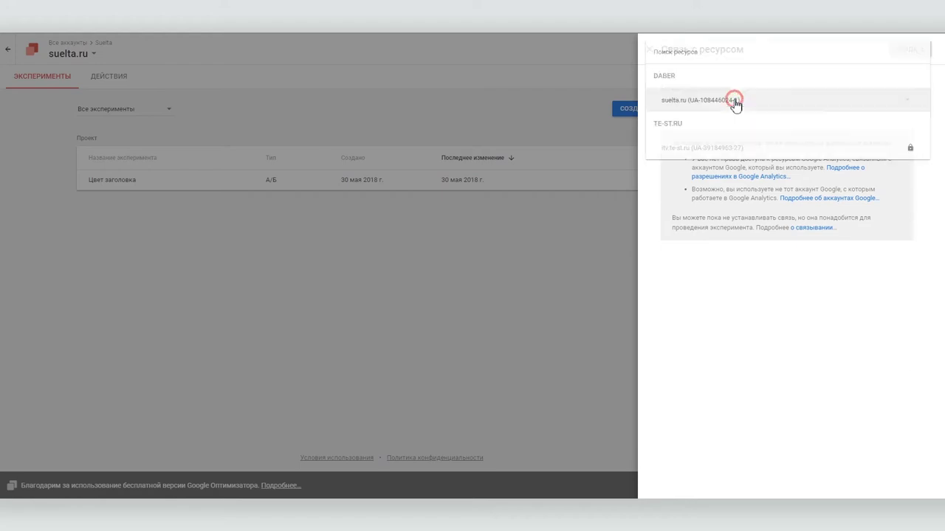
{"action": "left_click", "coordinate": [734, 101]}
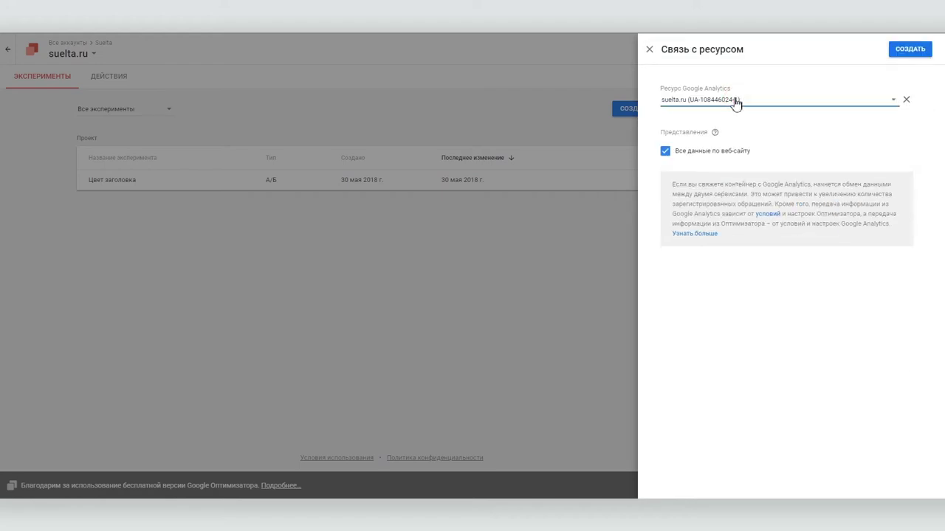
{"action": "left_click", "coordinate": [905, 52]}
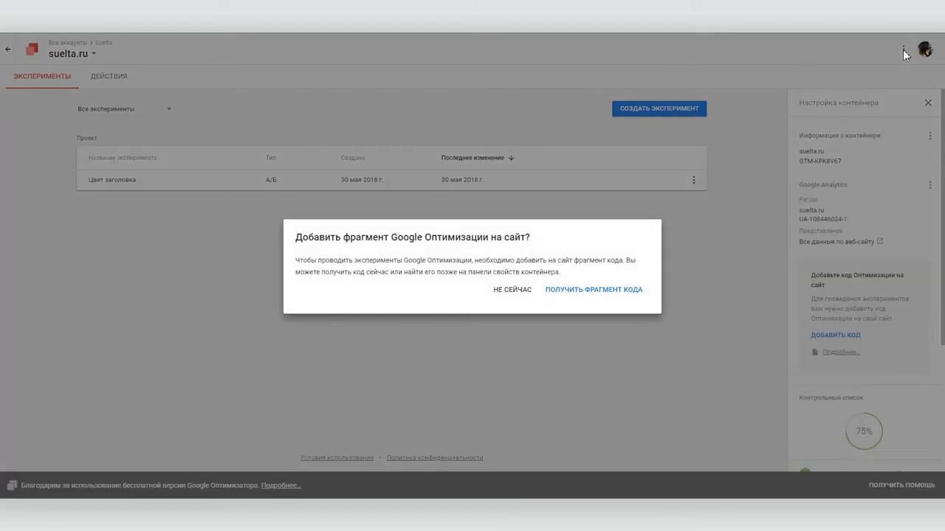
- Get the Optimize code snippet and select the container ID GTM-KFK8V67 in the plugin line for copying
{"action": "left_click", "coordinate": [626, 290]}
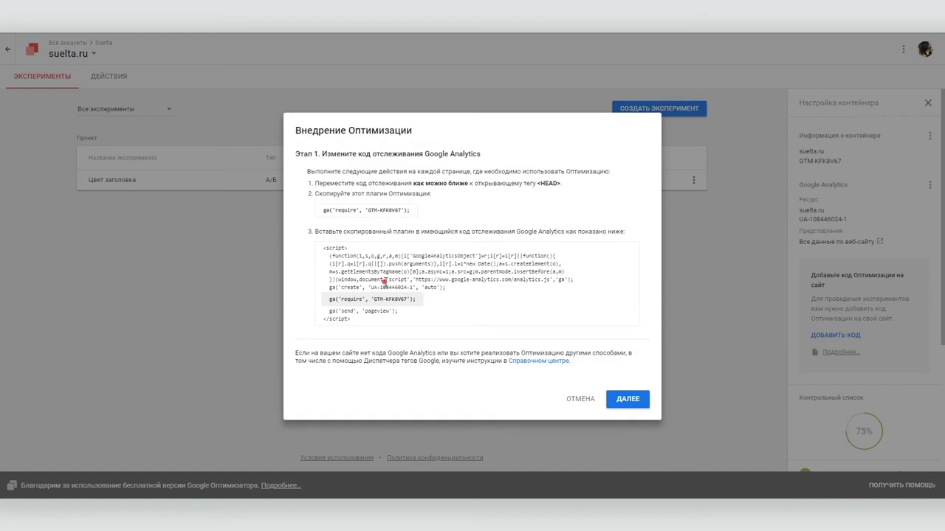
{"action": "left_click_drag", "start_coordinate": [407, 323], "coordinate": [319, 245]}
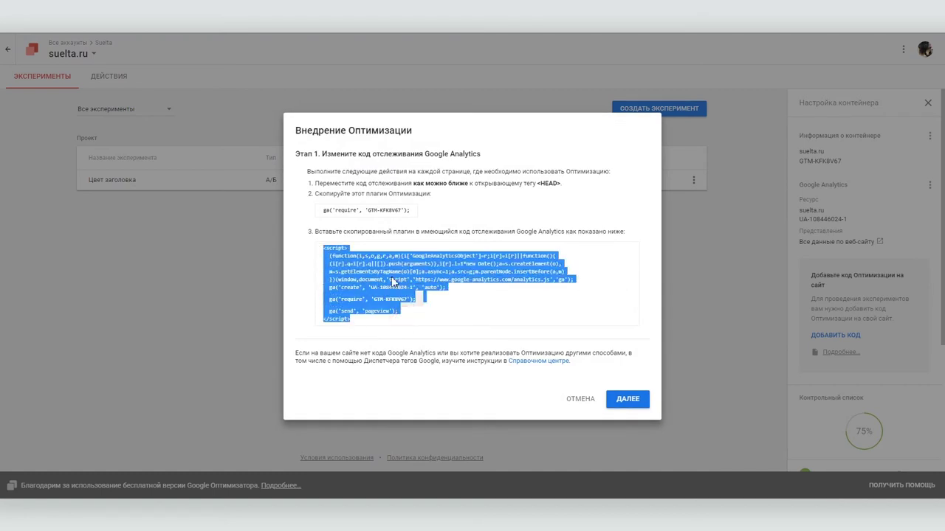
{"action": "left_click", "coordinate": [478, 302]}
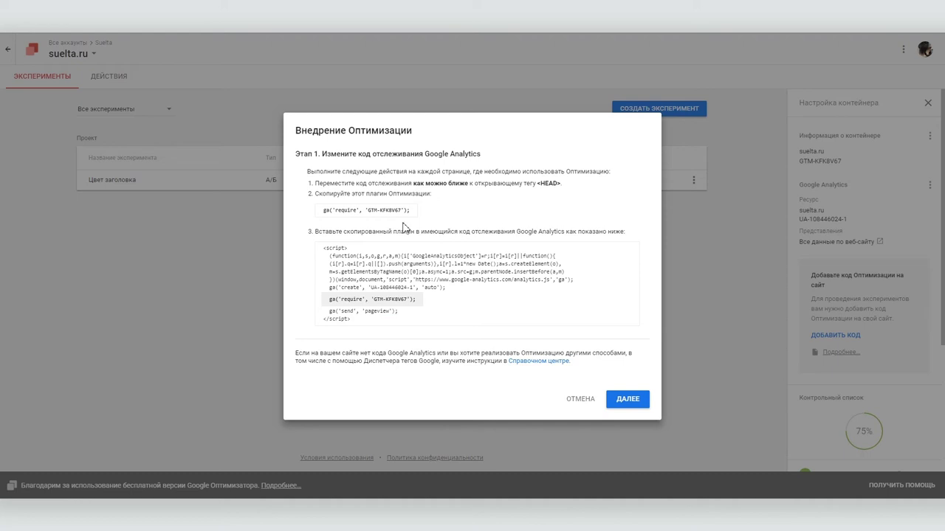
{"action": "left_click_drag", "start_coordinate": [368, 209], "coordinate": [394, 207]}
- Switch to Google Tag Manager and configure a new Google Optimize tag with container ID GTM-KFK8V67 and the {{Настройки Google Analytics}} settings variable
{"action": "key", "text": "ctrl+Left"}
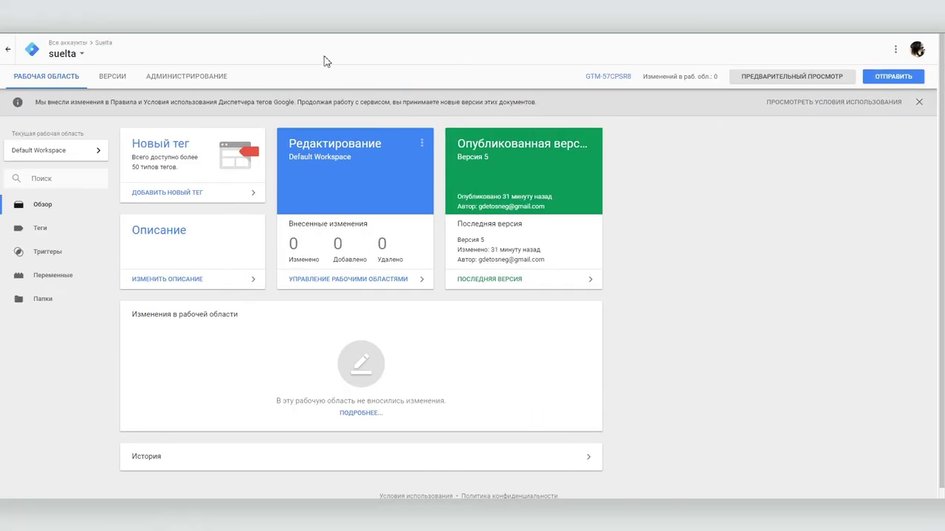
{"action": "left_click", "coordinate": [172, 192]}
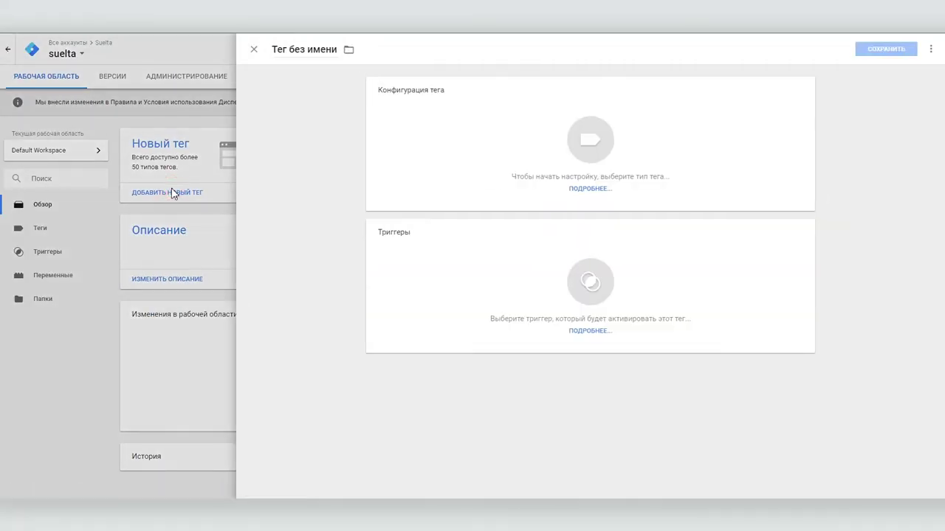
{"action": "left_click", "coordinate": [589, 137]}
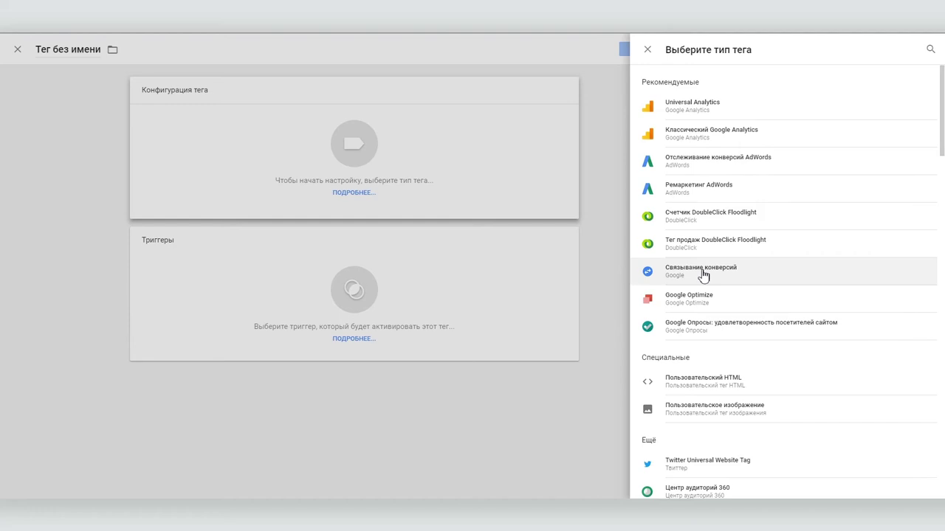
{"action": "left_click", "coordinate": [695, 298]}
{"action": "left_click", "coordinate": [457, 174]}
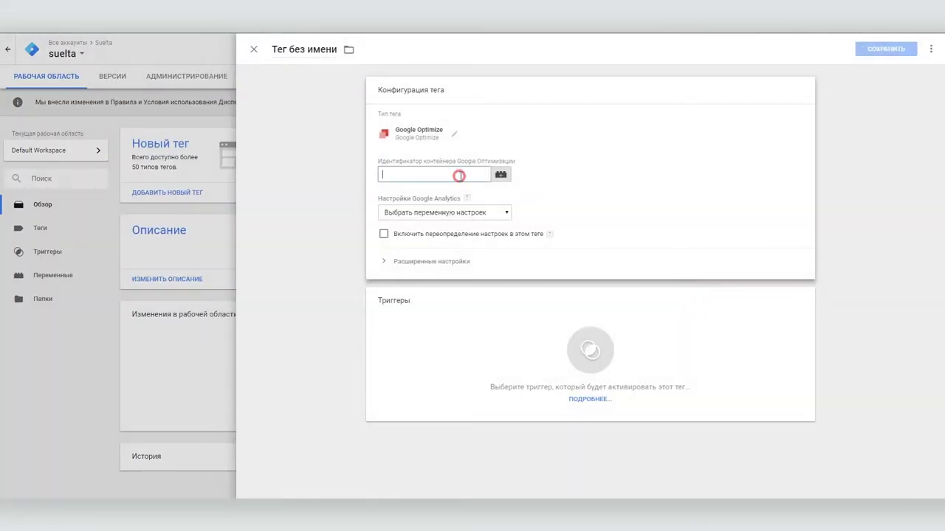
{"action": "type", "text": "GTM-KFK8V67"}
{"action": "left_click", "coordinate": [443, 212]}
{"action": "left_click", "coordinate": [431, 235]}
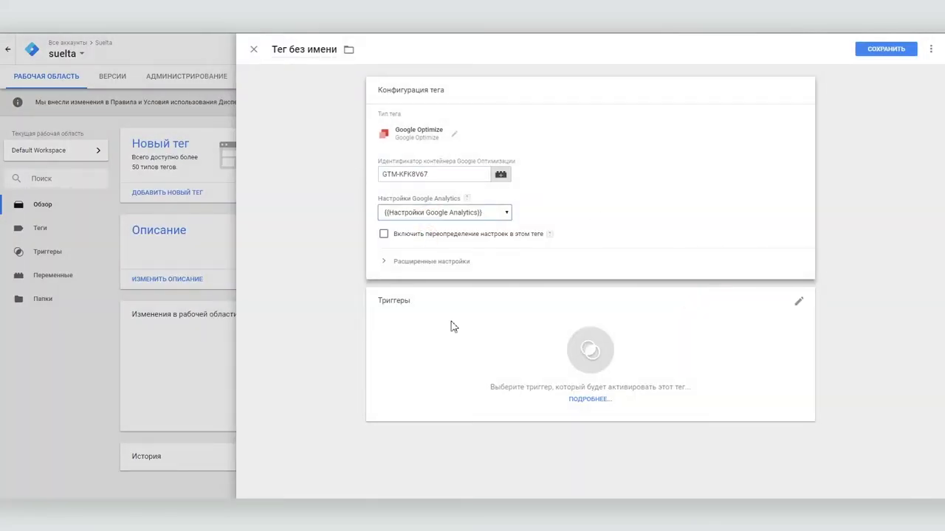
- Assign the All Pages trigger to the tag and save it as "Google Optimize 1"
{"action": "left_click", "coordinate": [451, 327]}
{"action": "left_click", "coordinate": [534, 117]}
{"action": "left_click", "coordinate": [884, 49]}
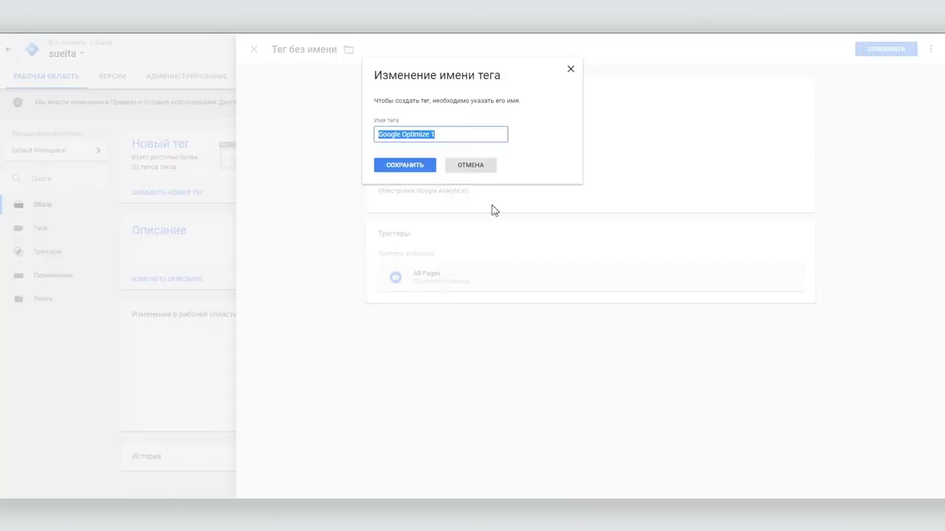
{"action": "key", "text": "Return"}
- Preview the Default Workspace with the site in a new tab, and leave preview mode
{"action": "left_click", "coordinate": [811, 77]}
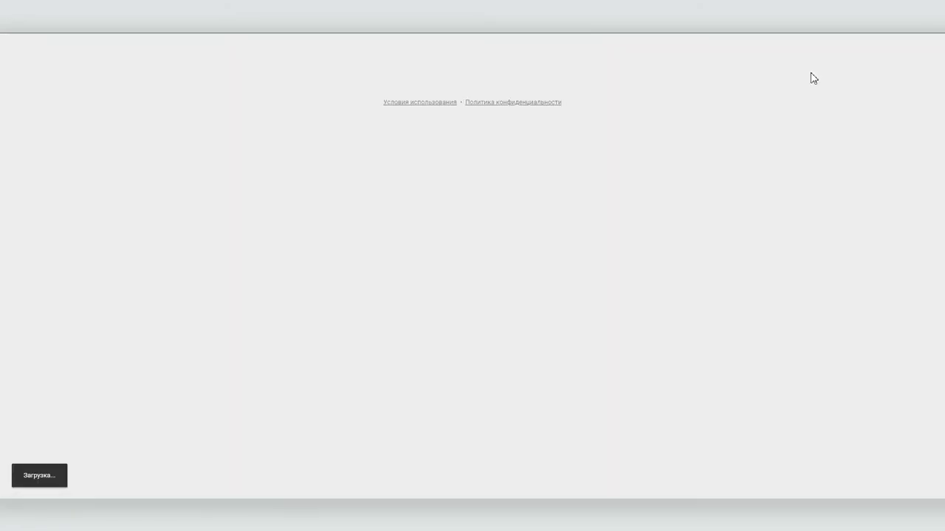
{"action": "key", "text": "ctrl+t"}
{"action": "type", "text": "sy"}
{"action": "key", "text": "Return"}
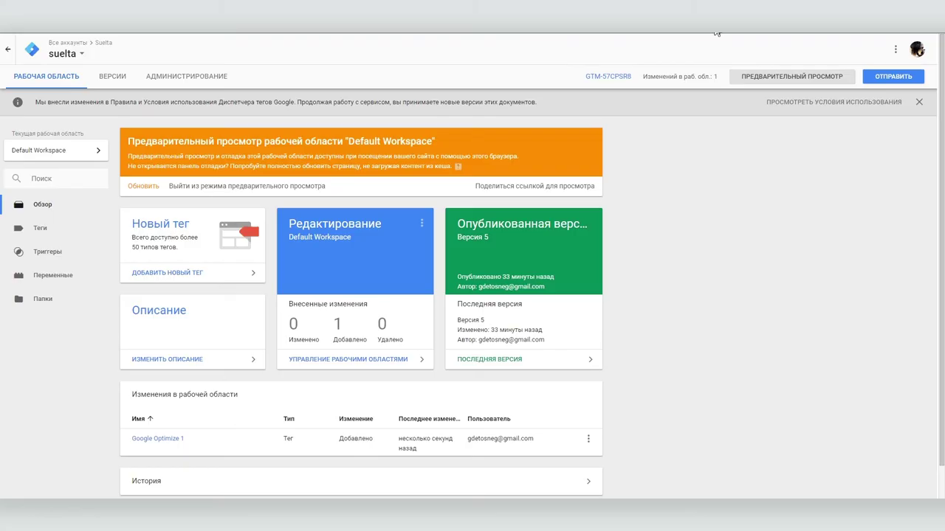
{"action": "left_click", "coordinate": [206, 186]}
{"action": "left_click", "coordinate": [380, 135]}
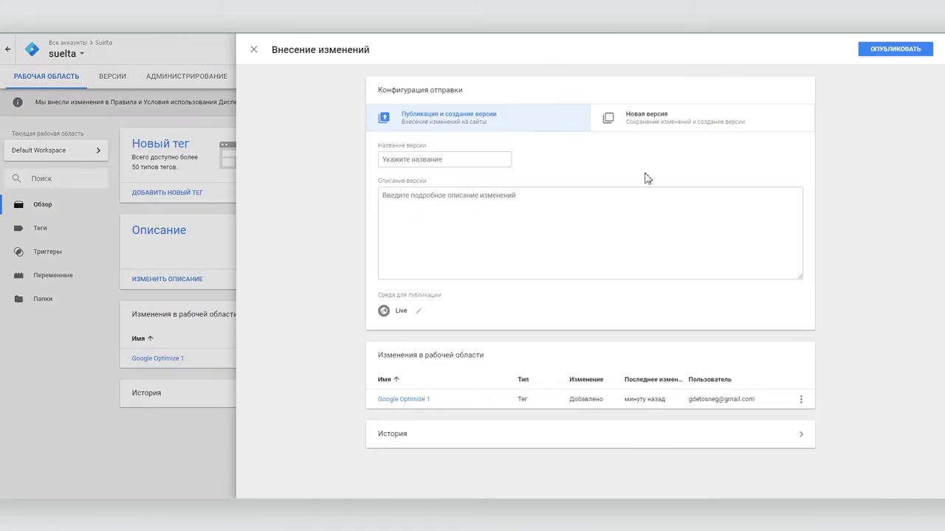
- Name the container version "Optimize" and publish it to the Live environment
{"action": "left_click", "coordinate": [408, 163]}
{"action": "type", "text": "opt"}
{"action": "key", "text": "BackSpace"}
{"action": "key", "text": "BackSpace"}
{"action": "key", "text": "BackSpace"}
{"action": "type", "text": "Optimize"}
{"action": "left_click", "coordinate": [916, 52]}
{"action": "left_click", "coordinate": [28, 78]}
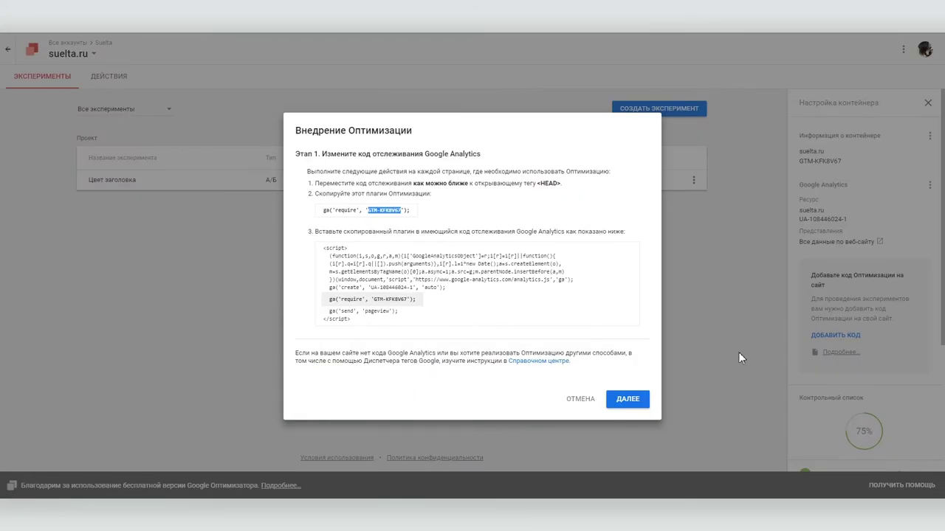
- Finish the Optimize installation instructions and link the experiment "Цвет заголовка" to the Analytics view "Все данные по веб-сайту"
{"action": "left_click", "coordinate": [627, 400]}
{"action": "left_click", "coordinate": [628, 399]}
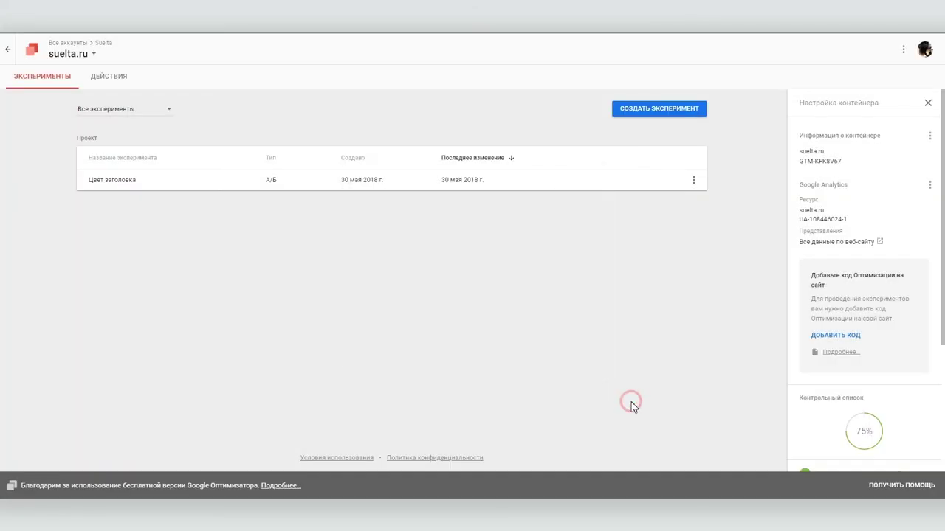
{"action": "left_click", "coordinate": [569, 184]}
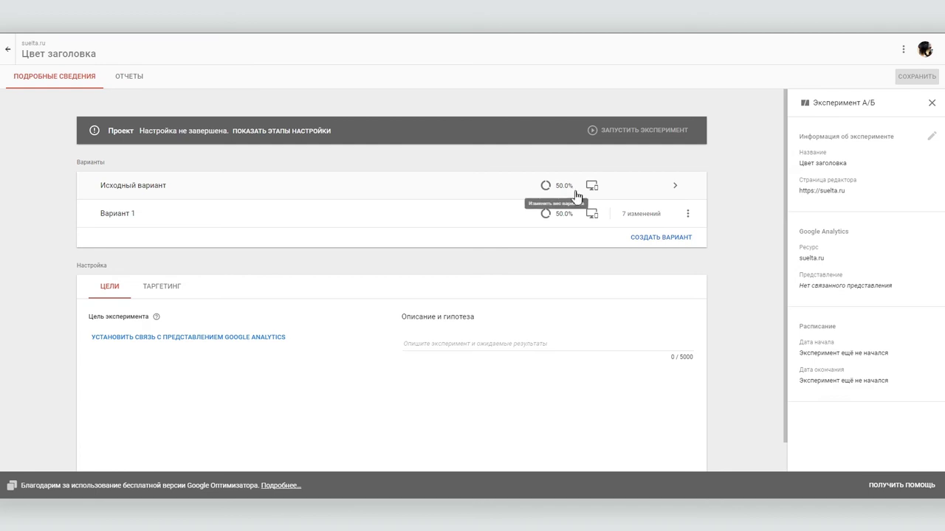
{"action": "left_click", "coordinate": [197, 338]}
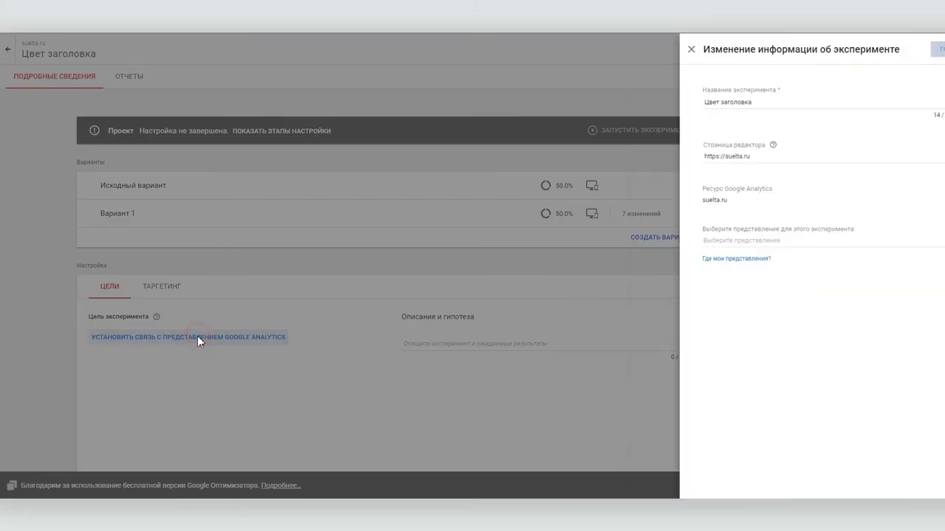
{"action": "left_click", "coordinate": [723, 240]}
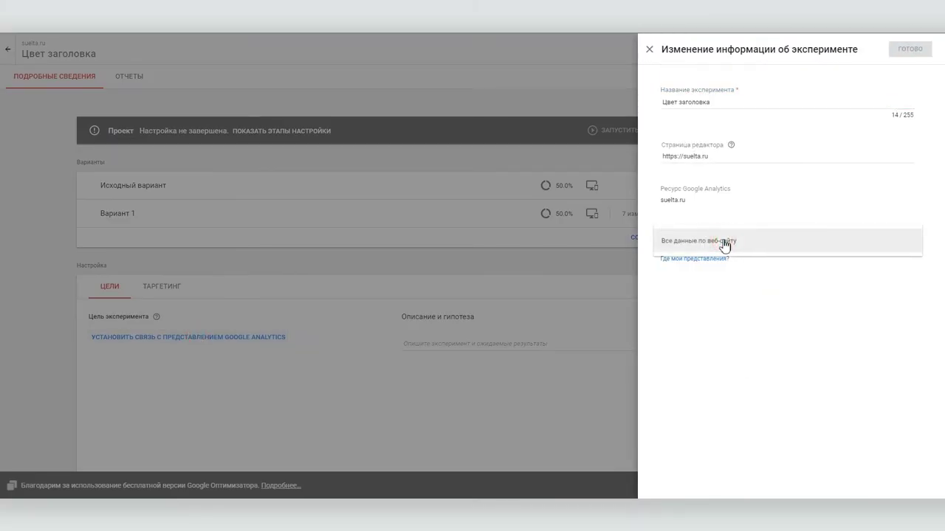
{"action": "left_click", "coordinate": [725, 242]}
{"action": "left_click", "coordinate": [917, 50]}
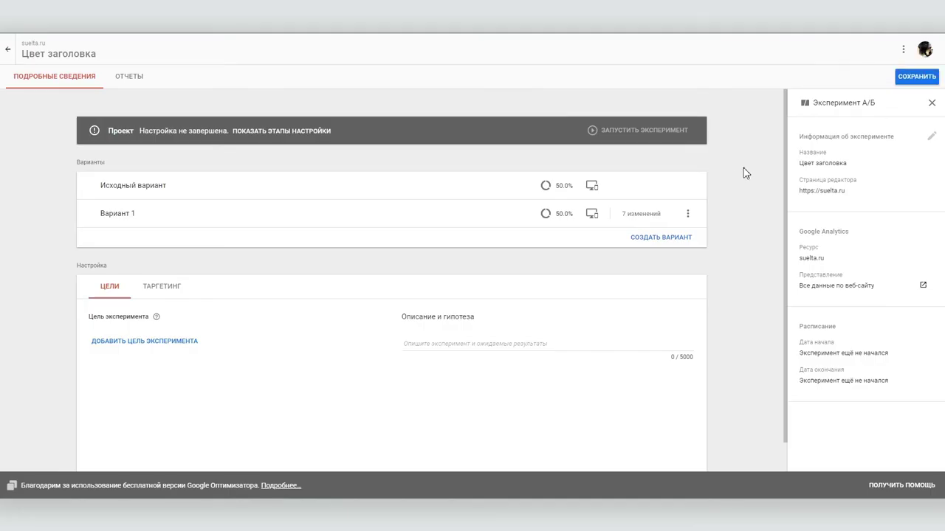
{"action": "left_click", "coordinate": [136, 344]}
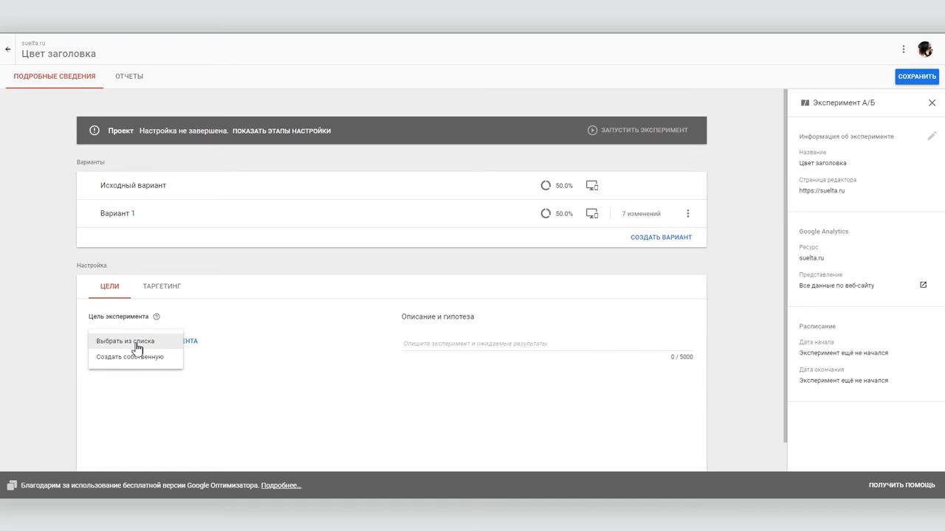
{"action": "left_click", "coordinate": [135, 340]}
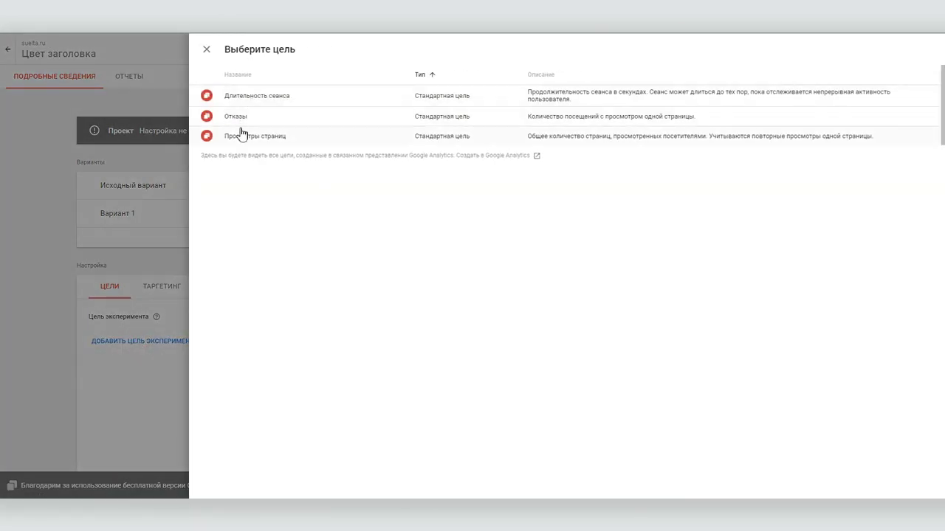
{"action": "left_click", "coordinate": [207, 50]}
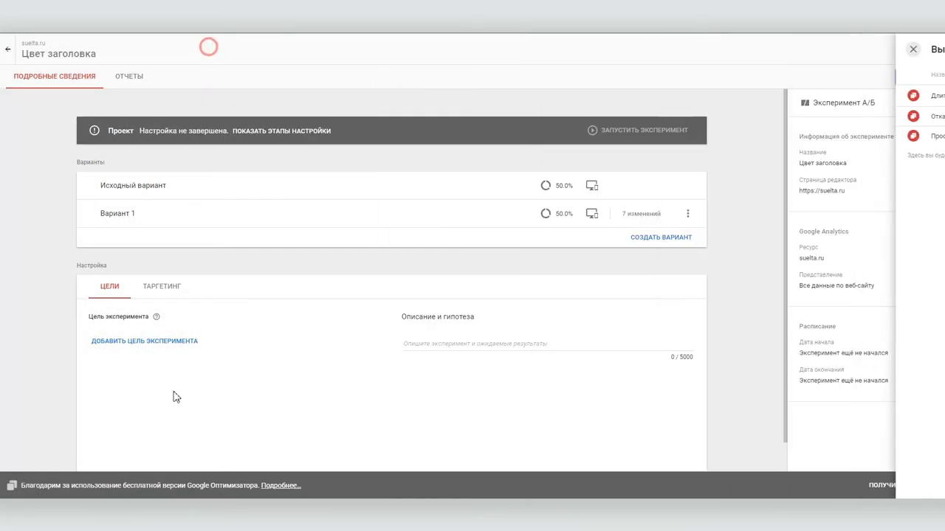
- Create a custom page-views goal named "Переходы на Я" with the rule that the page equals ("равно") /blog/
{"action": "left_click", "coordinate": [137, 341]}
{"action": "left_click", "coordinate": [135, 357]}
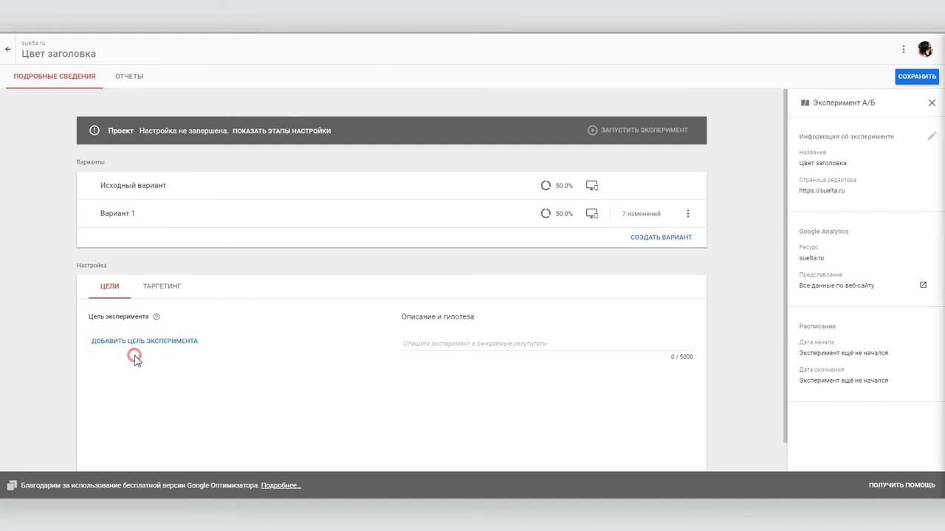
{"action": "left_click", "coordinate": [393, 191]}
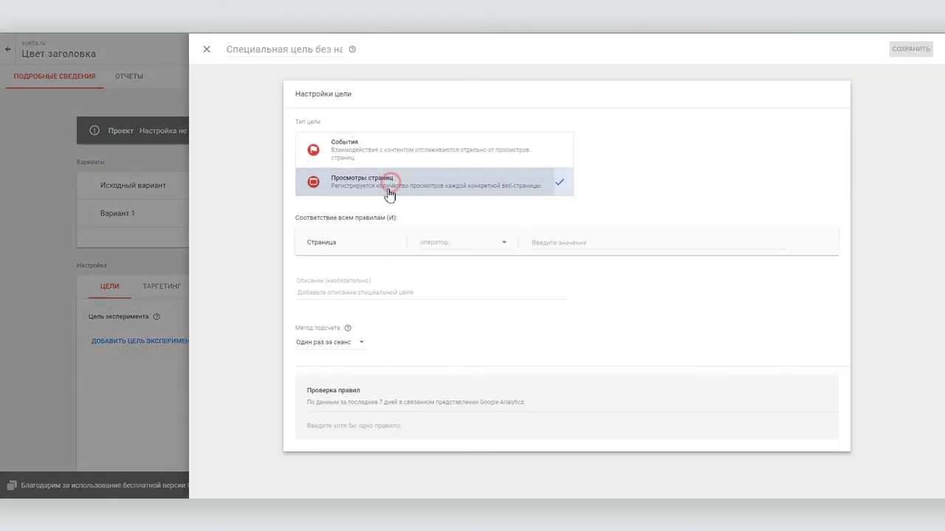
{"action": "left_click", "coordinate": [458, 249]}
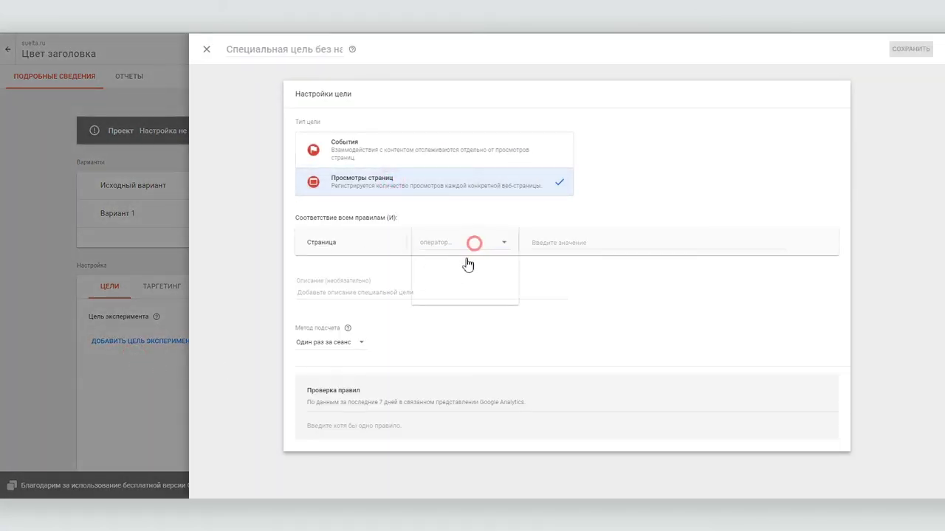
{"action": "left_click", "coordinate": [439, 244]}
{"action": "left_click", "coordinate": [547, 244]}
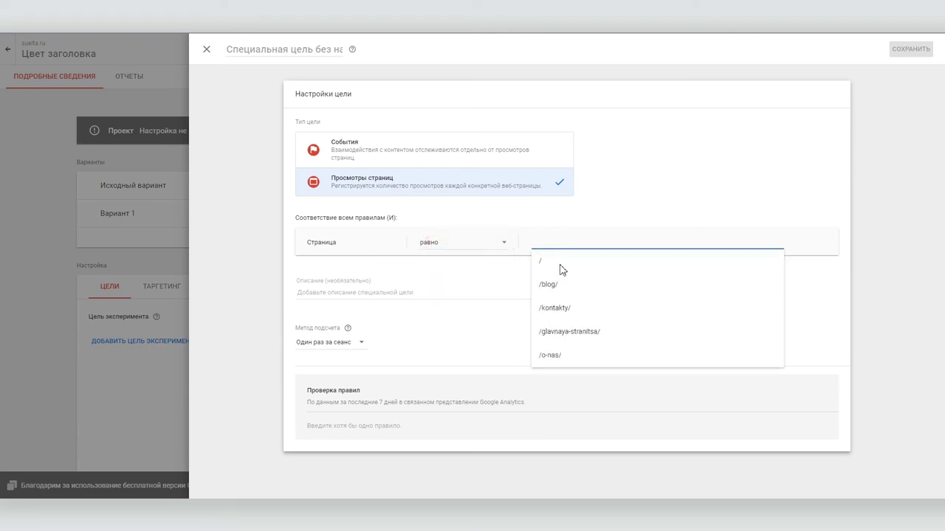
{"action": "left_click", "coordinate": [563, 285]}
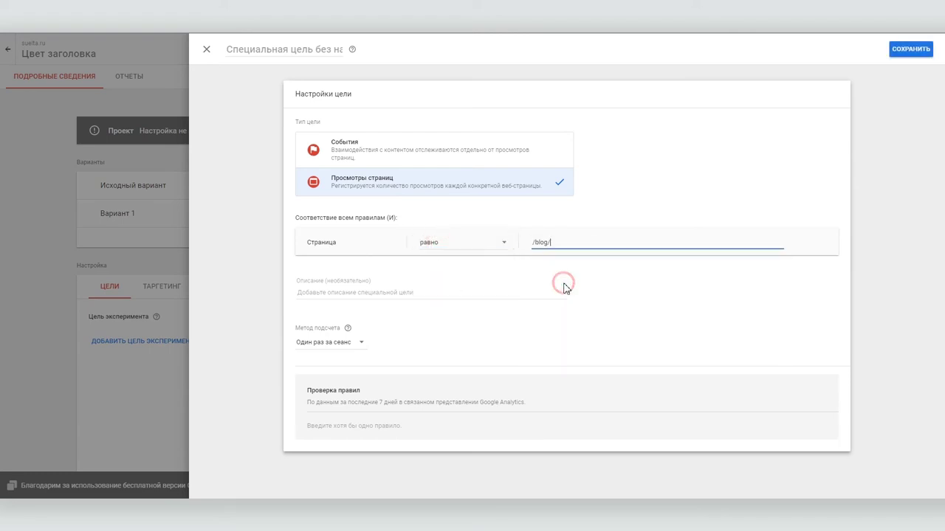
{"action": "left_click", "coordinate": [912, 50]}
{"action": "type", "text": "Переходы на Я"}
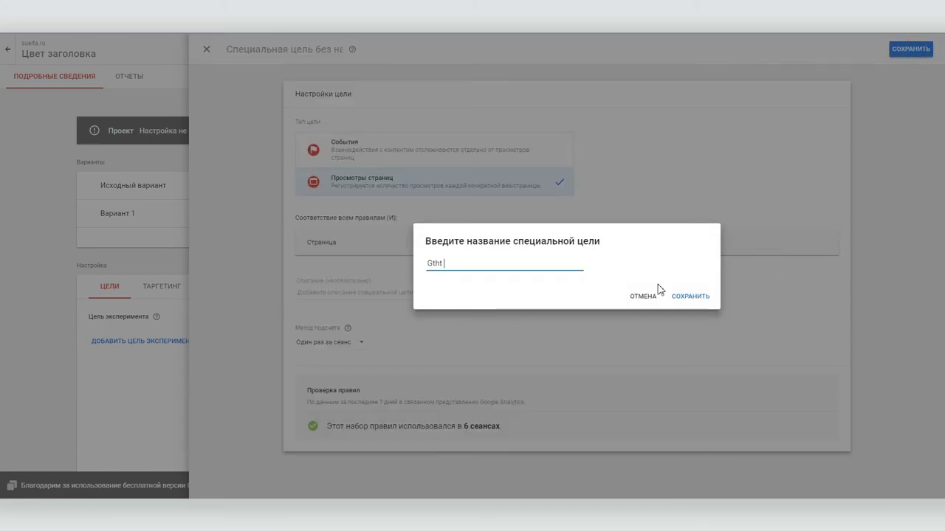
{"action": "left_click", "coordinate": [689, 298]}
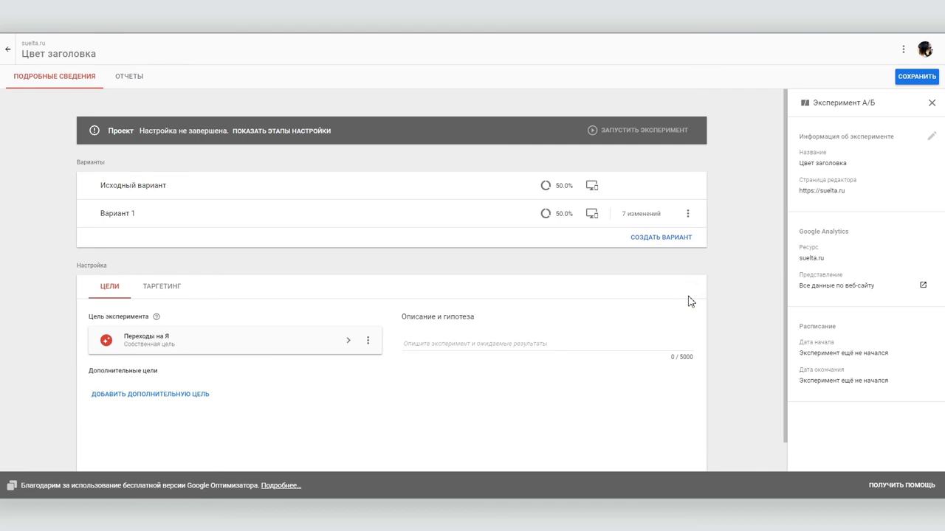
- Save the experiment and run the diagnostics of the Optimize code installation
{"action": "left_click", "coordinate": [909, 77]}
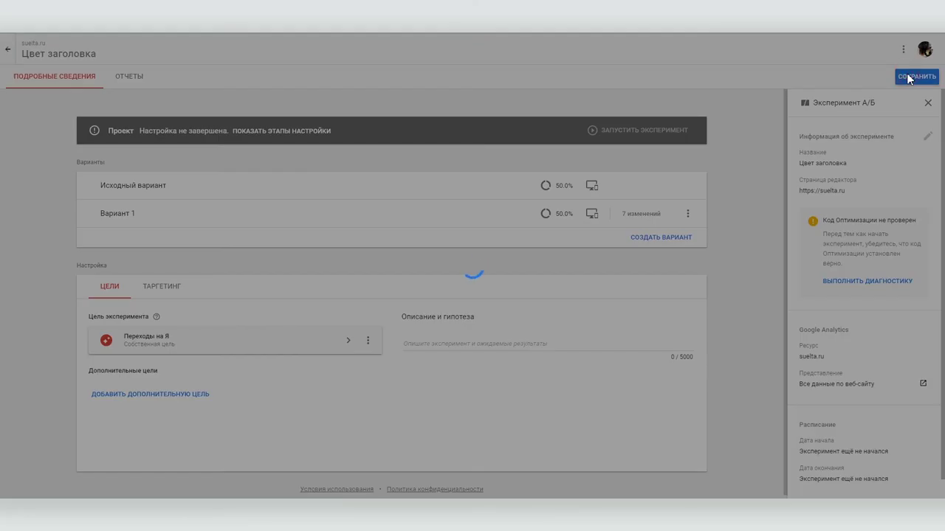
{"action": "left_click", "coordinate": [847, 281]}
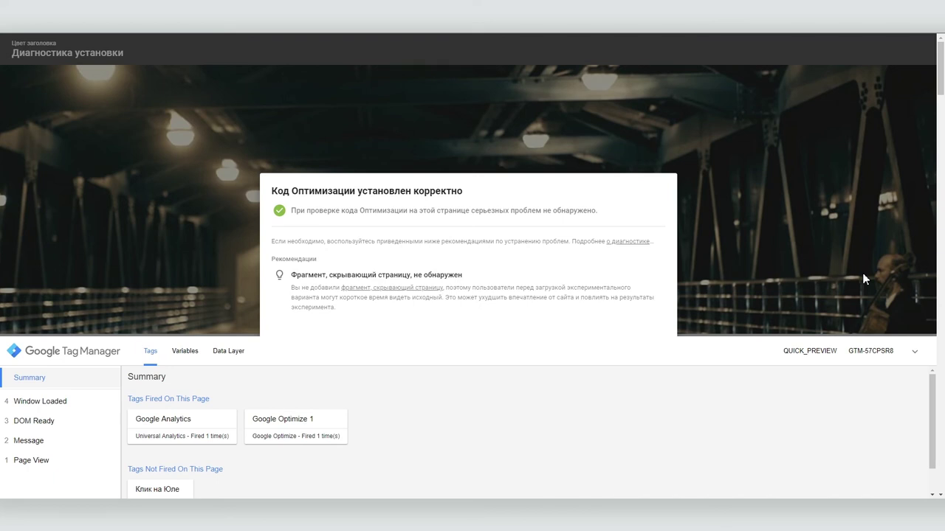
- Leave the installation diagnostics and start the experiment "Цвет заголовка"
{"action": "left_click", "coordinate": [915, 351]}
{"action": "left_click", "coordinate": [616, 346]}
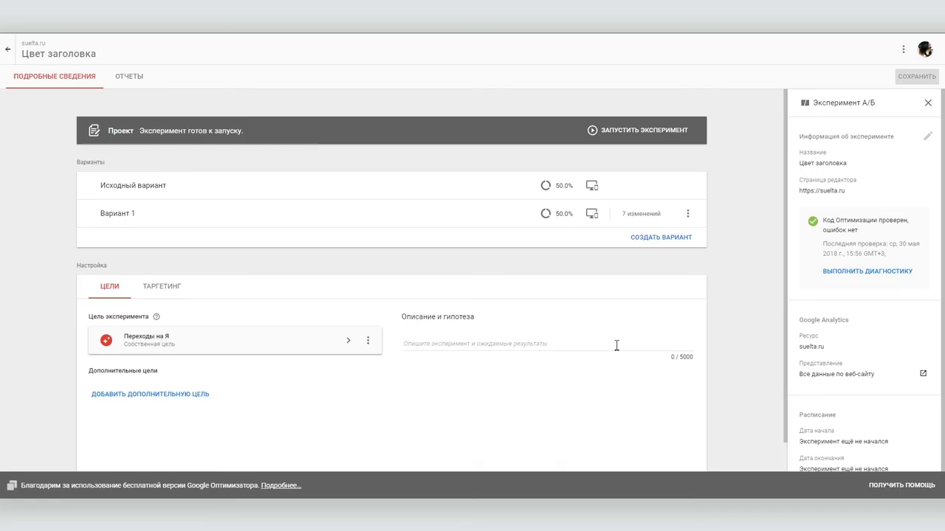
{"action": "left_click", "coordinate": [662, 131]}
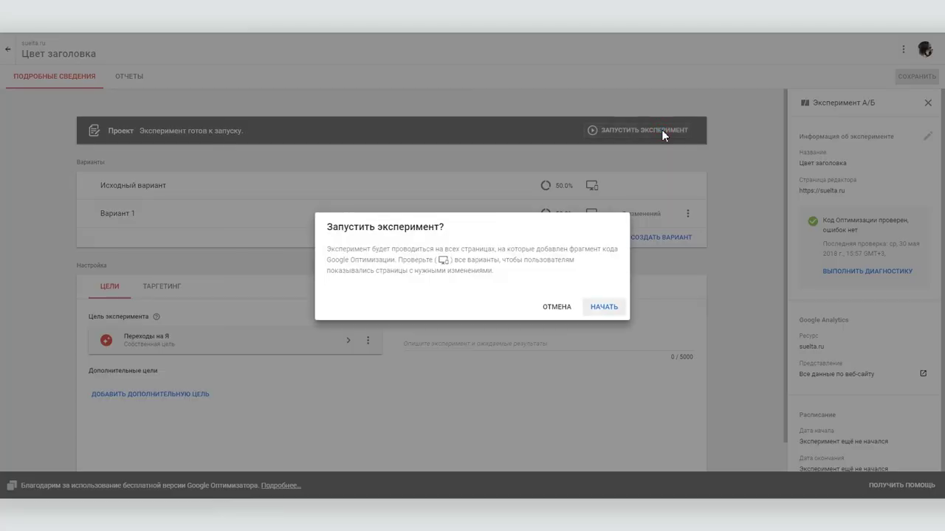
{"action": "left_click", "coordinate": [596, 305]}
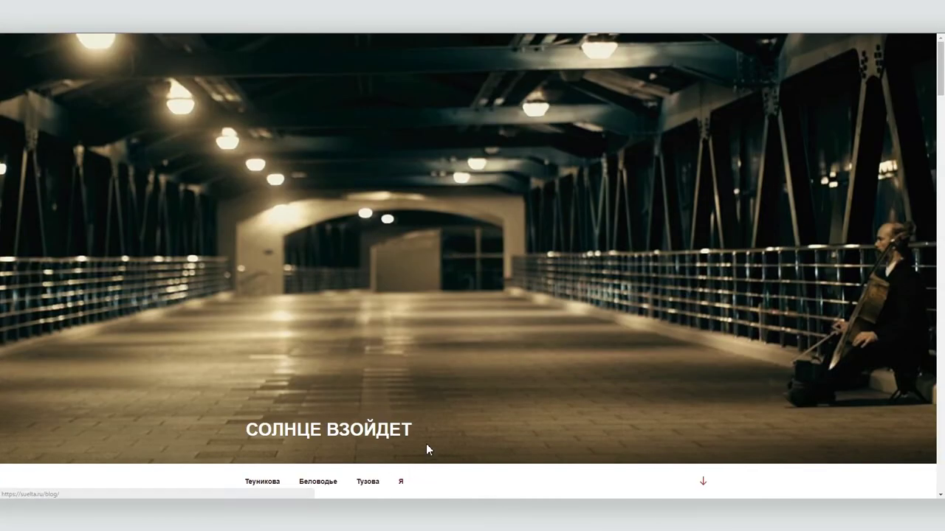
- Visit the Я page from both the original and the variant home page, and check the experiment's reports
{"action": "left_click", "coordinate": [400, 482]}
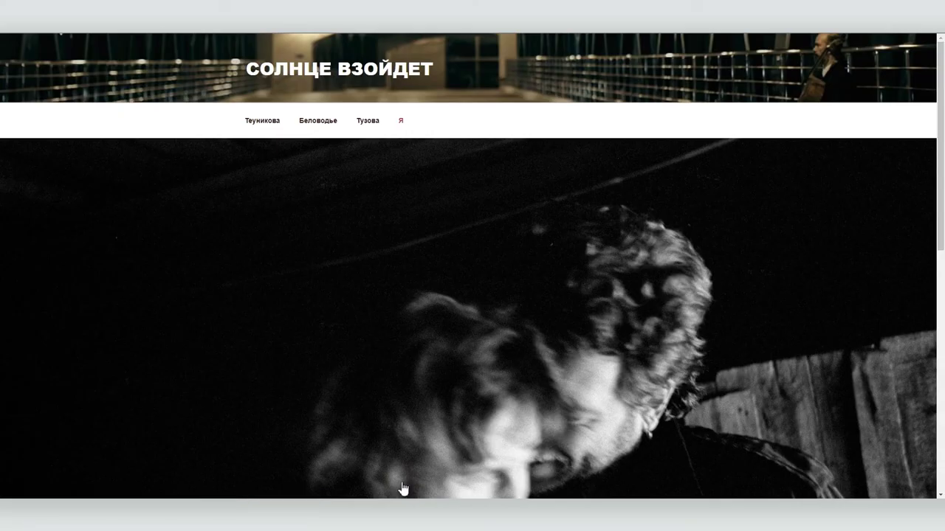
{"action": "left_click", "coordinate": [298, 70]}
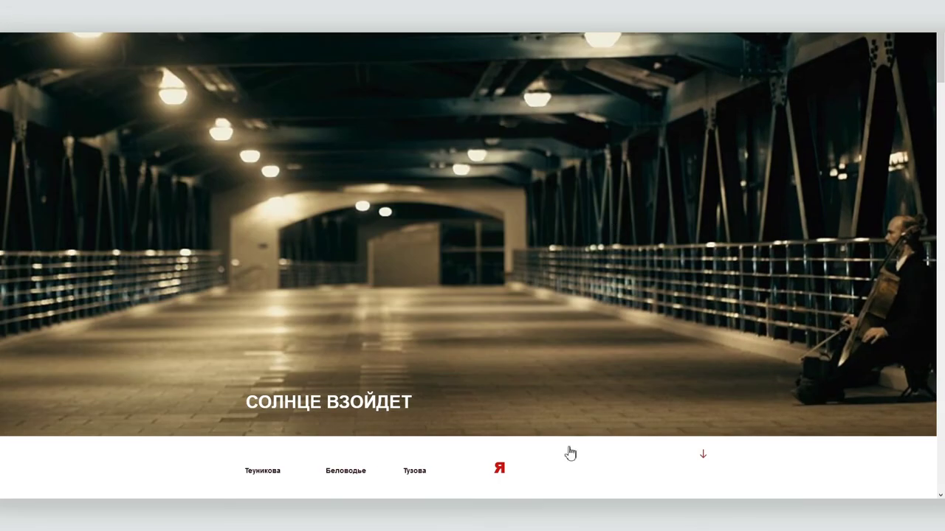
{"action": "left_click", "coordinate": [500, 468]}
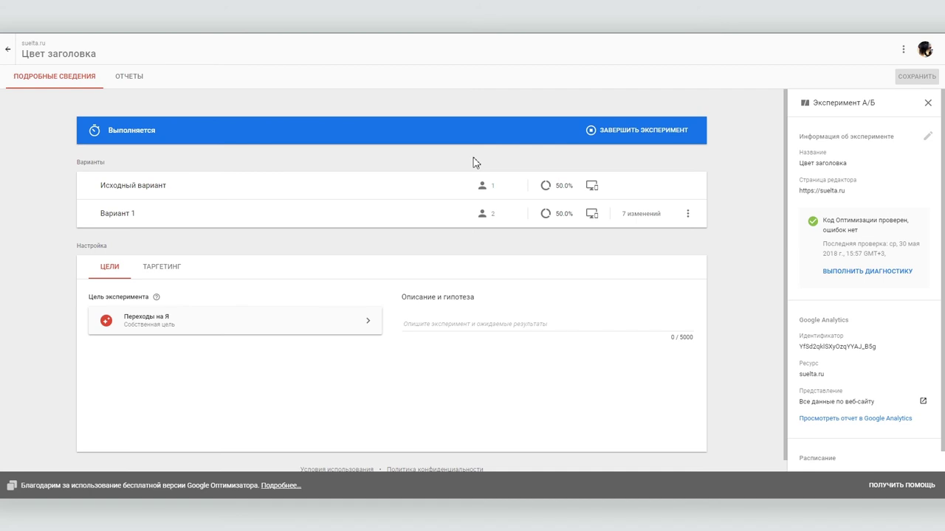
{"action": "left_click", "coordinate": [140, 76]}
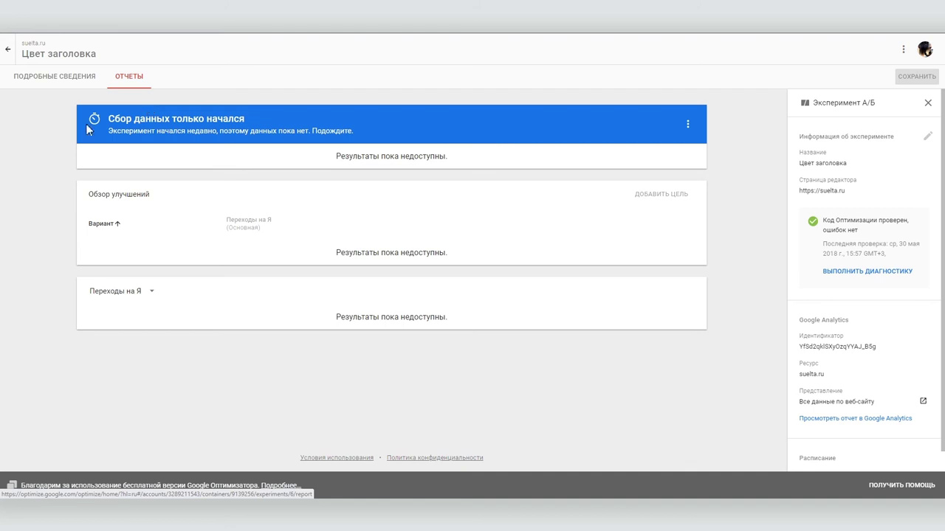
{"action": "left_click", "coordinate": [40, 82]}
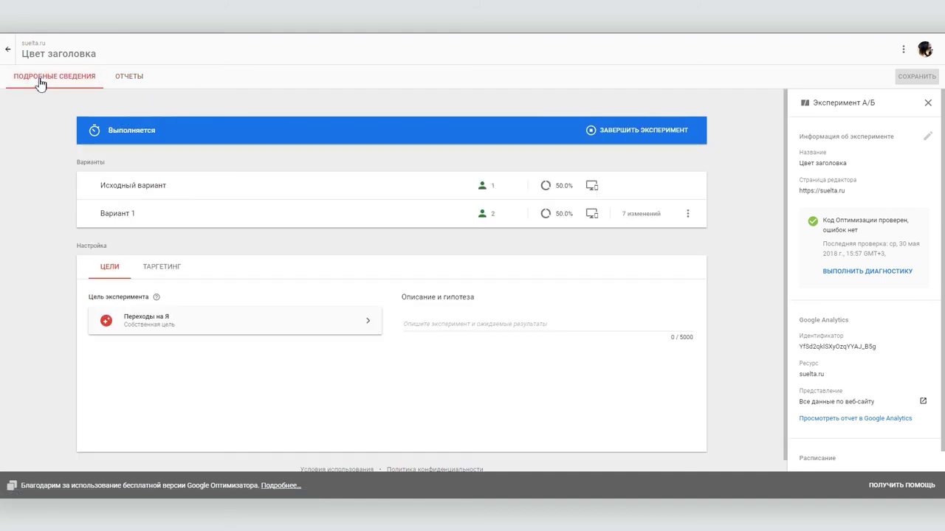
- Set the variant weights manually to 90% of the traffic for Исходный вариант and 10% for Вариант 1
{"action": "left_click", "coordinate": [561, 185]}
{"action": "left_click", "coordinate": [760, 177]}
{"action": "left_click", "coordinate": [710, 213]}
{"action": "left_click_drag", "start_coordinate": [906, 242], "coordinate": [839, 245]}
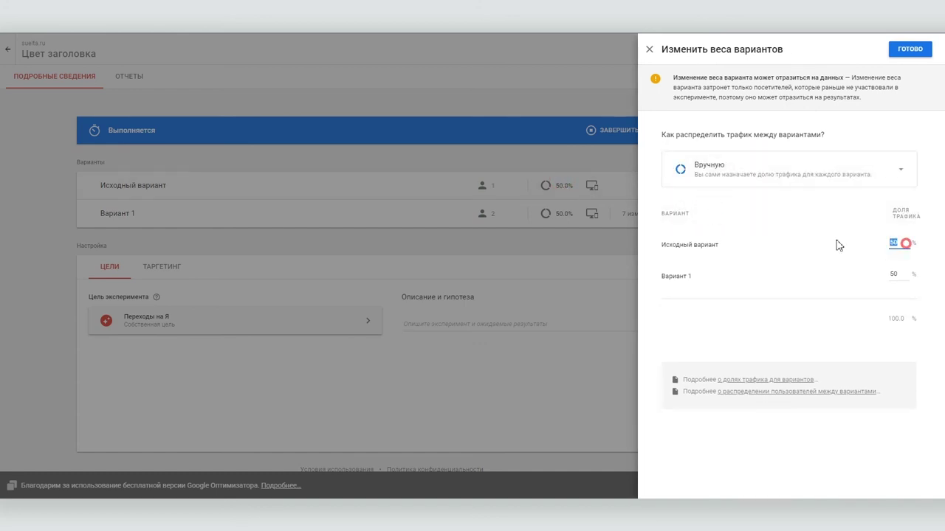
{"action": "type", "text": "90"}
{"action": "key", "text": "Tab"}
{"action": "type", "text": "10"}
{"action": "left_click", "coordinate": [910, 48]}
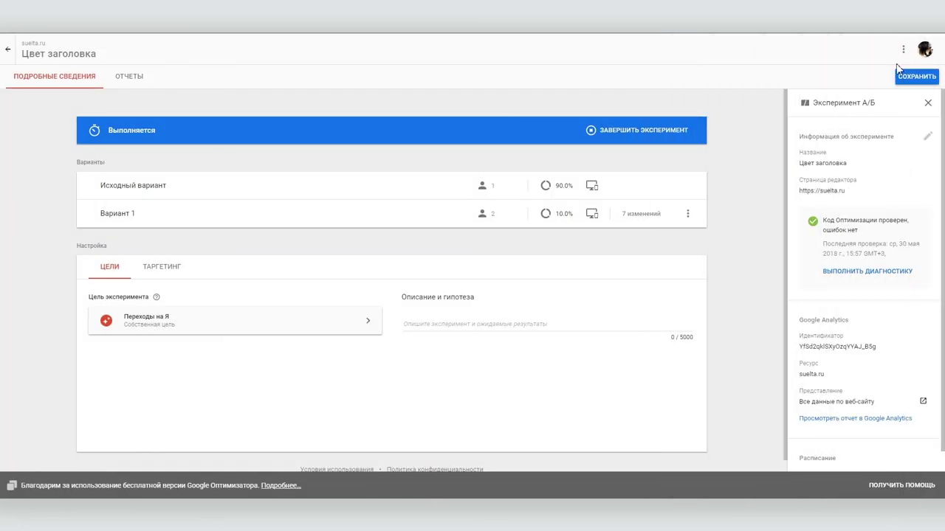
- End the running experiment "Цвет заголовка" for good
{"action": "left_click", "coordinate": [620, 129]}
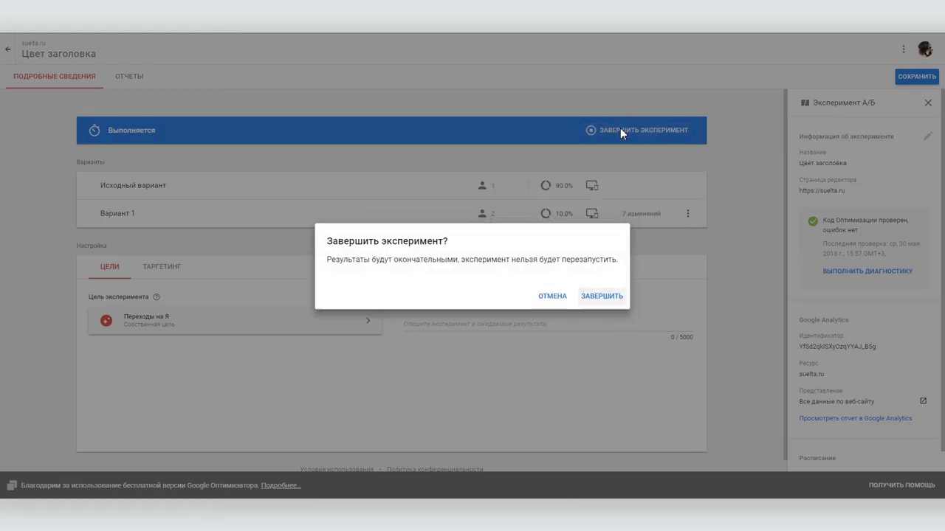
{"action": "left_click", "coordinate": [599, 294]}
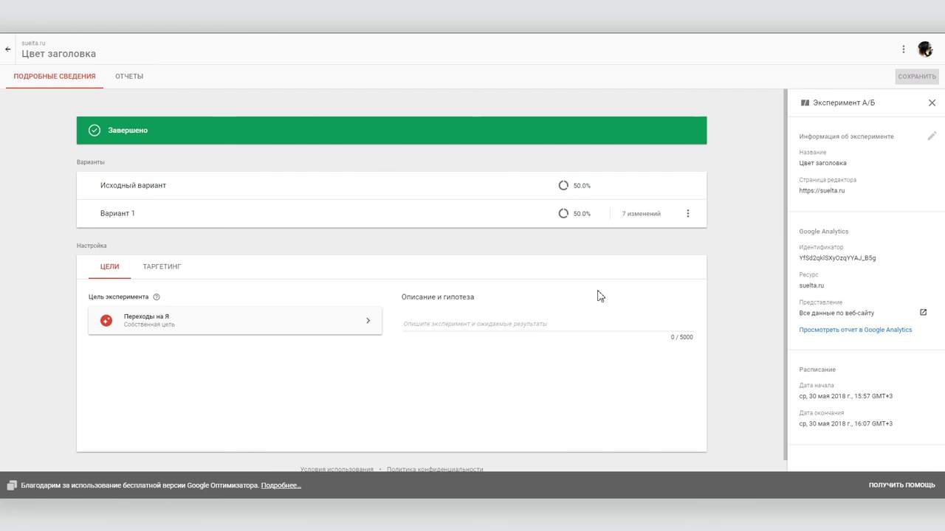